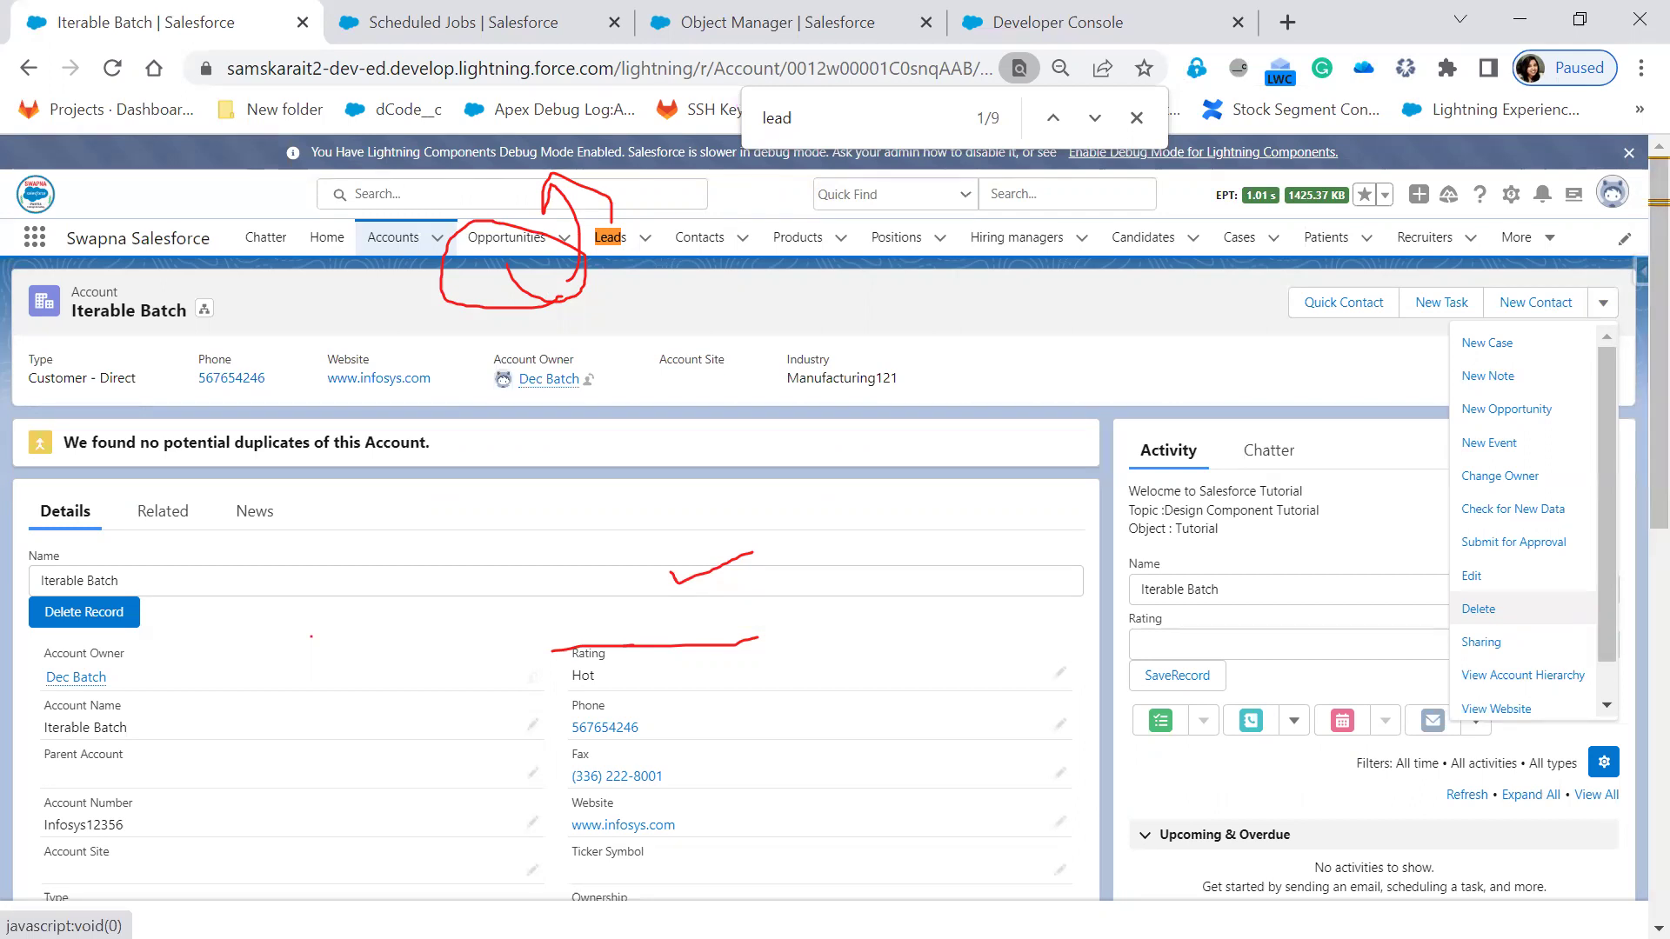
{"action": "key", "text": "alt+Tab"}
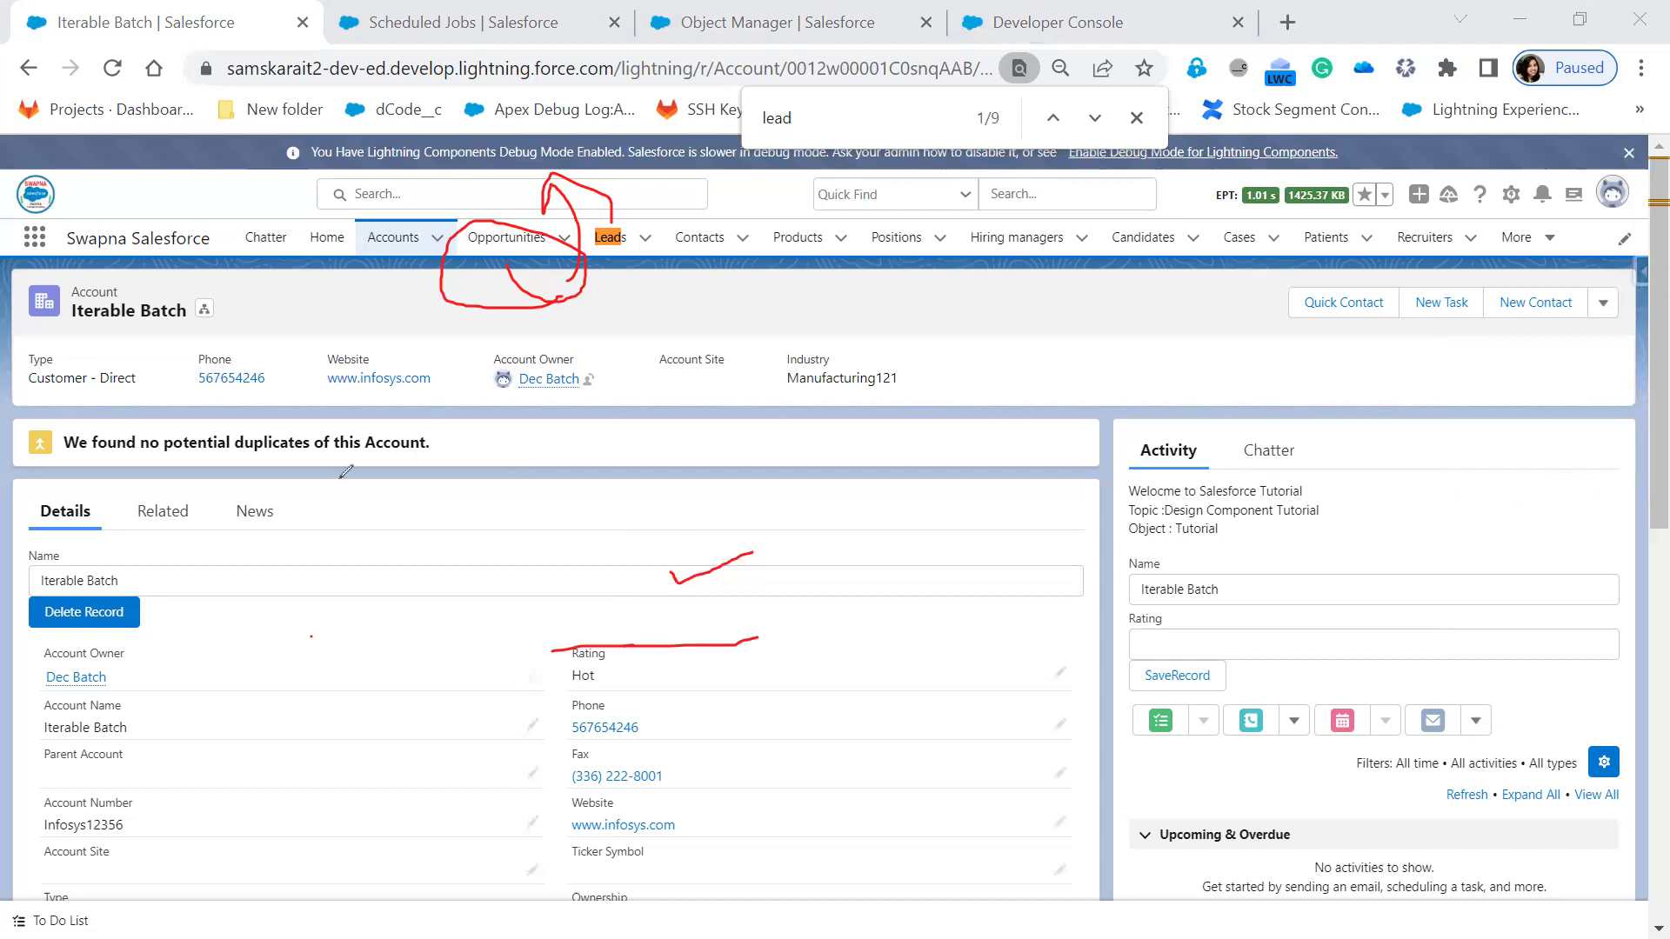
{"action": "mouse_move", "coordinate": [595, 526]}
{"action": "left_mouse_down"}
{"action": "mouse_move", "coordinate": [628, 520]}
{"action": "mouse_move", "coordinate": [626, 495]}
{"action": "left_mouse_up"}
{"action": "left_click_drag", "start_coordinate": [815, 458], "coordinate": [842, 537]}
{"action": "left_click_drag", "start_coordinate": [675, 503], "coordinate": [732, 498]}
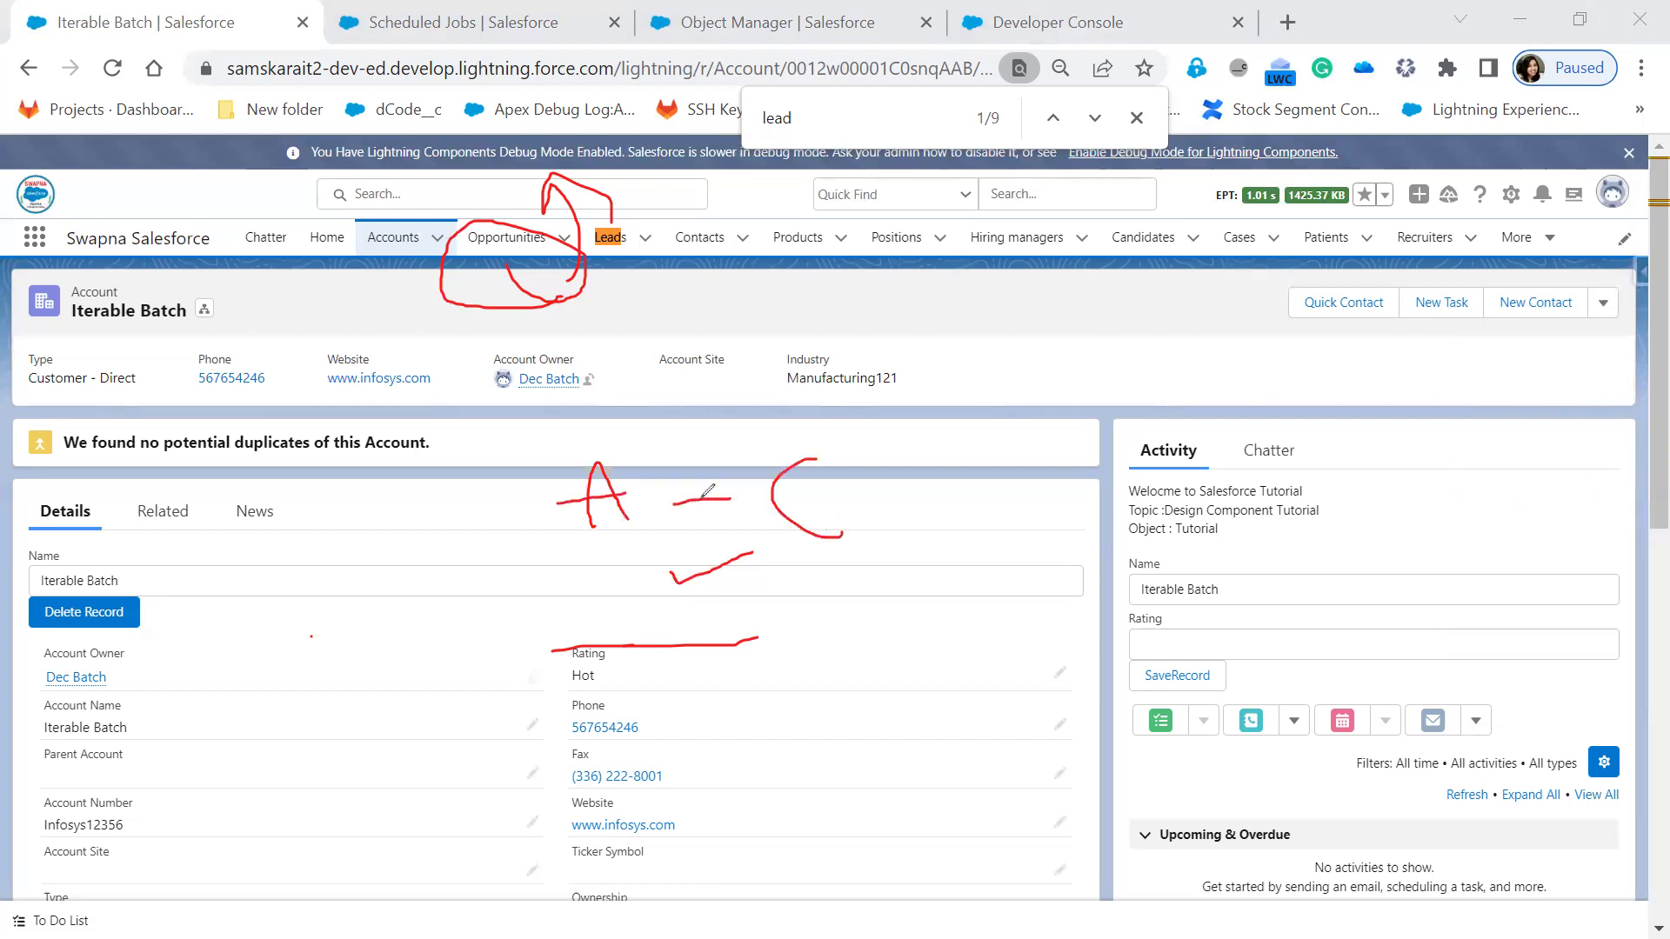
{"action": "left_click_drag", "start_coordinate": [672, 437], "coordinate": [671, 476]}
{"action": "left_click_drag", "start_coordinate": [674, 462], "coordinate": [708, 459]}
{"action": "mouse_move", "coordinate": [612, 535]}
{"action": "left_mouse_down"}
{"action": "mouse_move", "coordinate": [647, 509]}
{"action": "mouse_move", "coordinate": [635, 544]}
{"action": "left_mouse_up"}
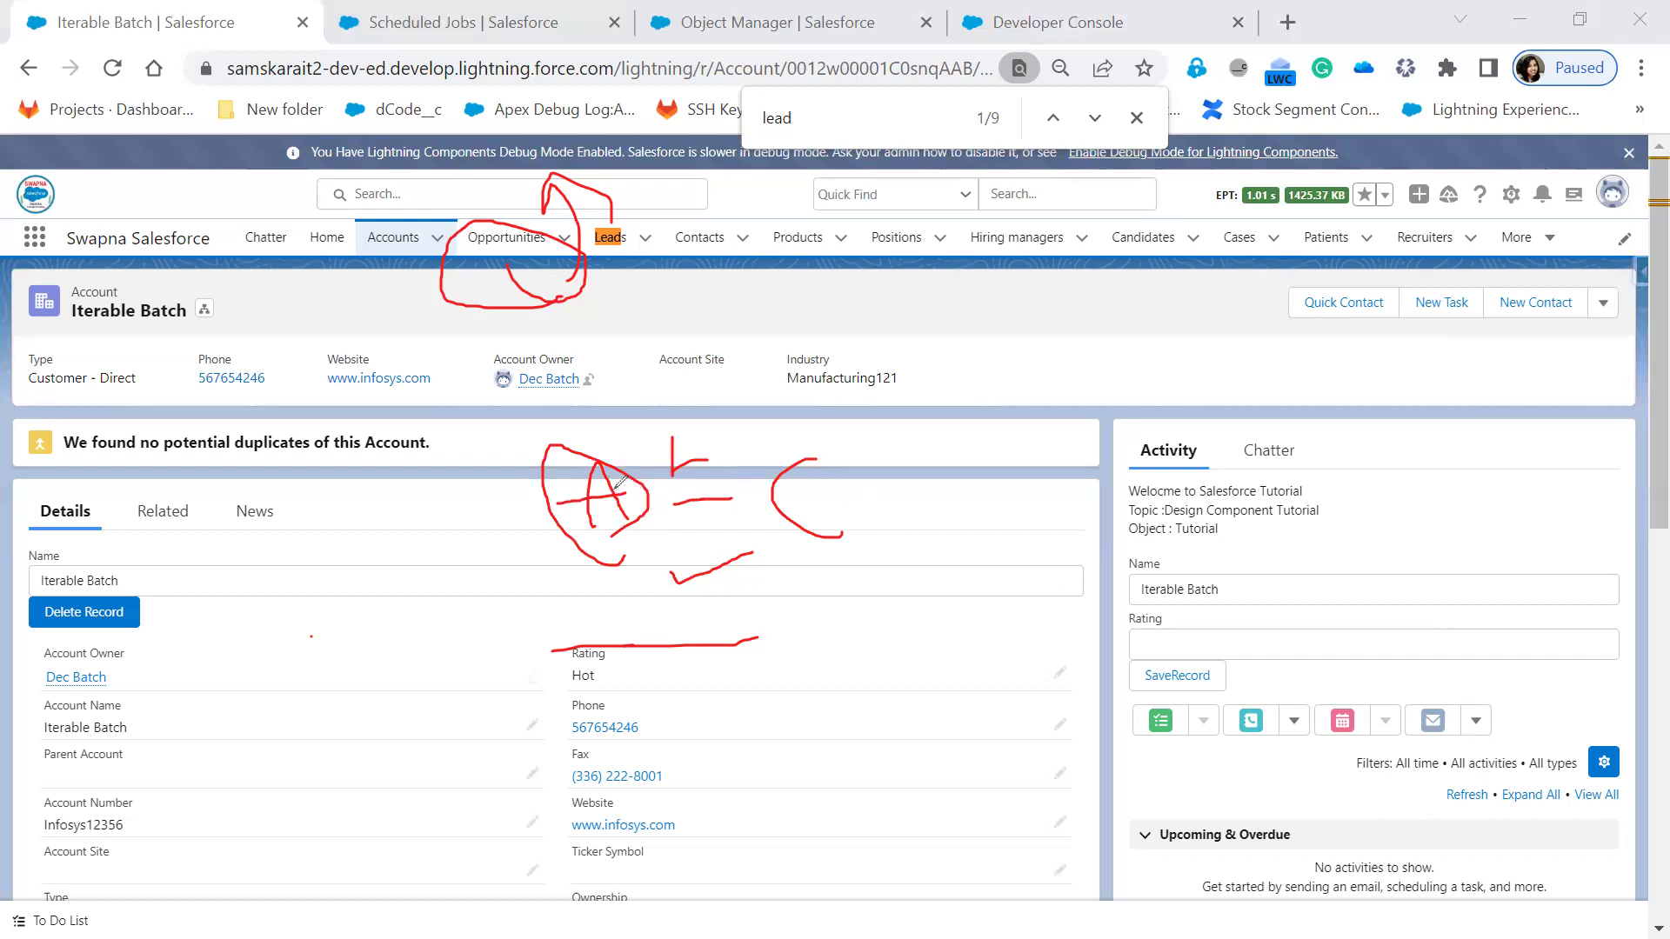
{"action": "mouse_move", "coordinate": [591, 465]}
{"action": "left_mouse_down"}
{"action": "mouse_move", "coordinate": [592, 423]}
{"action": "mouse_move", "coordinate": [601, 437]}
{"action": "left_mouse_up"}
{"action": "mouse_move", "coordinate": [757, 426]}
{"action": "left_mouse_down"}
{"action": "mouse_move", "coordinate": [762, 579]}
{"action": "mouse_move", "coordinate": [904, 562]}
{"action": "mouse_move", "coordinate": [885, 453]}
{"action": "mouse_move", "coordinate": [763, 441]}
{"action": "mouse_move", "coordinate": [898, 423]}
{"action": "mouse_move", "coordinate": [922, 388]}
{"action": "mouse_move", "coordinate": [963, 455]}
{"action": "mouse_move", "coordinate": [945, 432]}
{"action": "mouse_move", "coordinate": [980, 444]}
{"action": "left_mouse_up"}
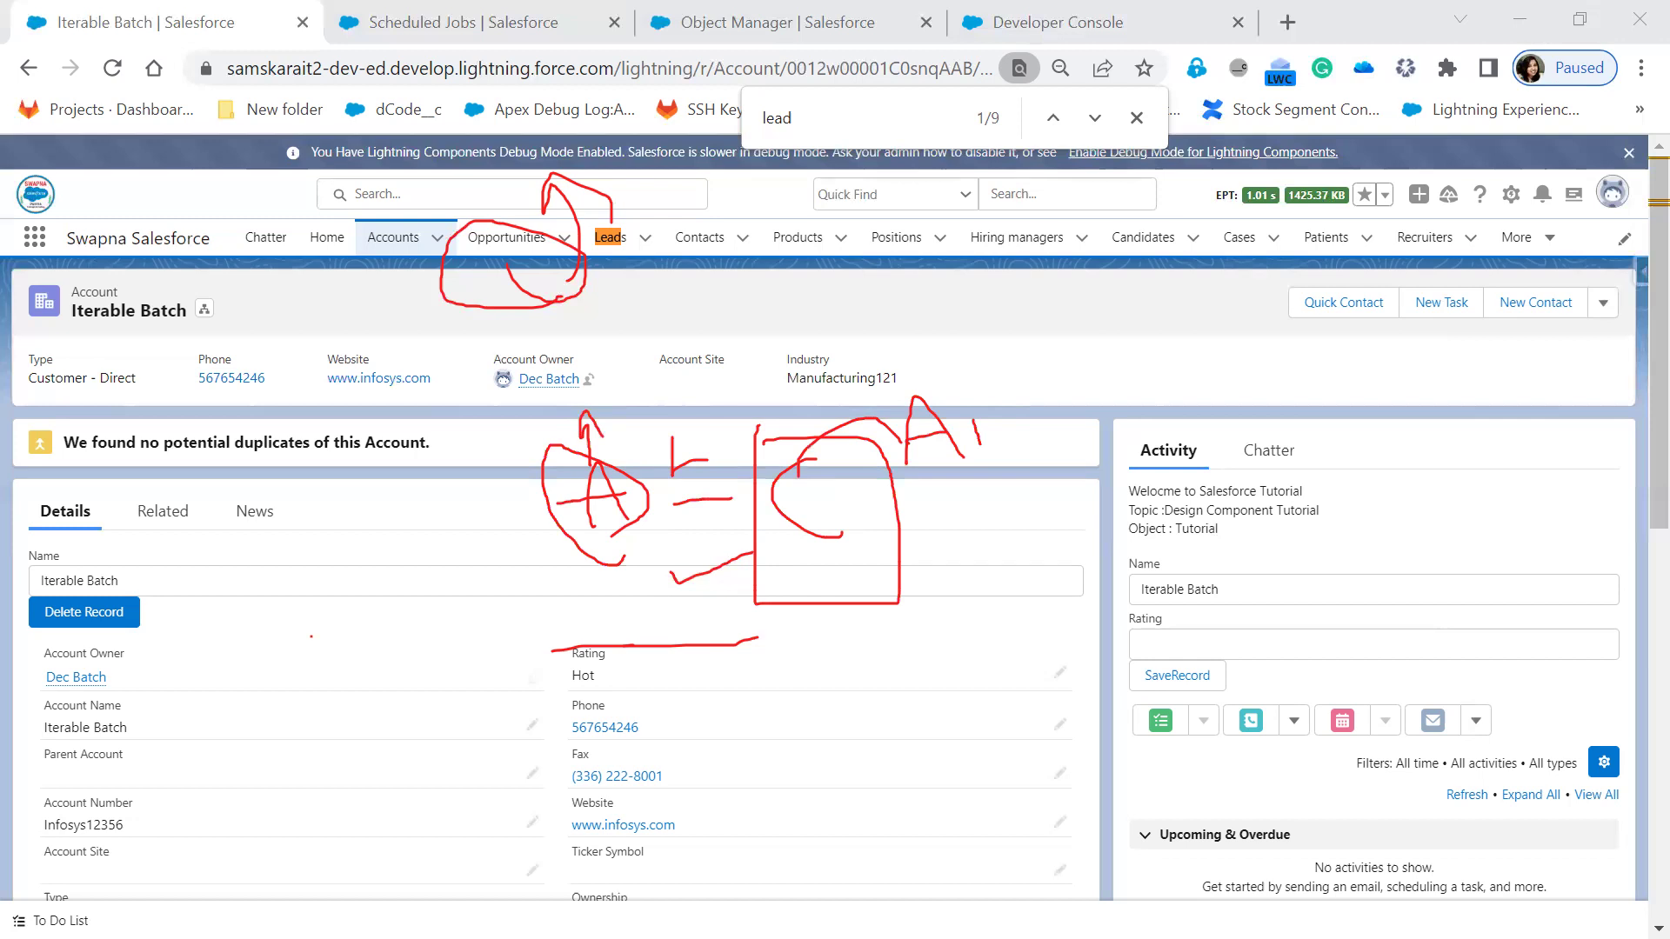
{"action": "key", "text": "Escape"}
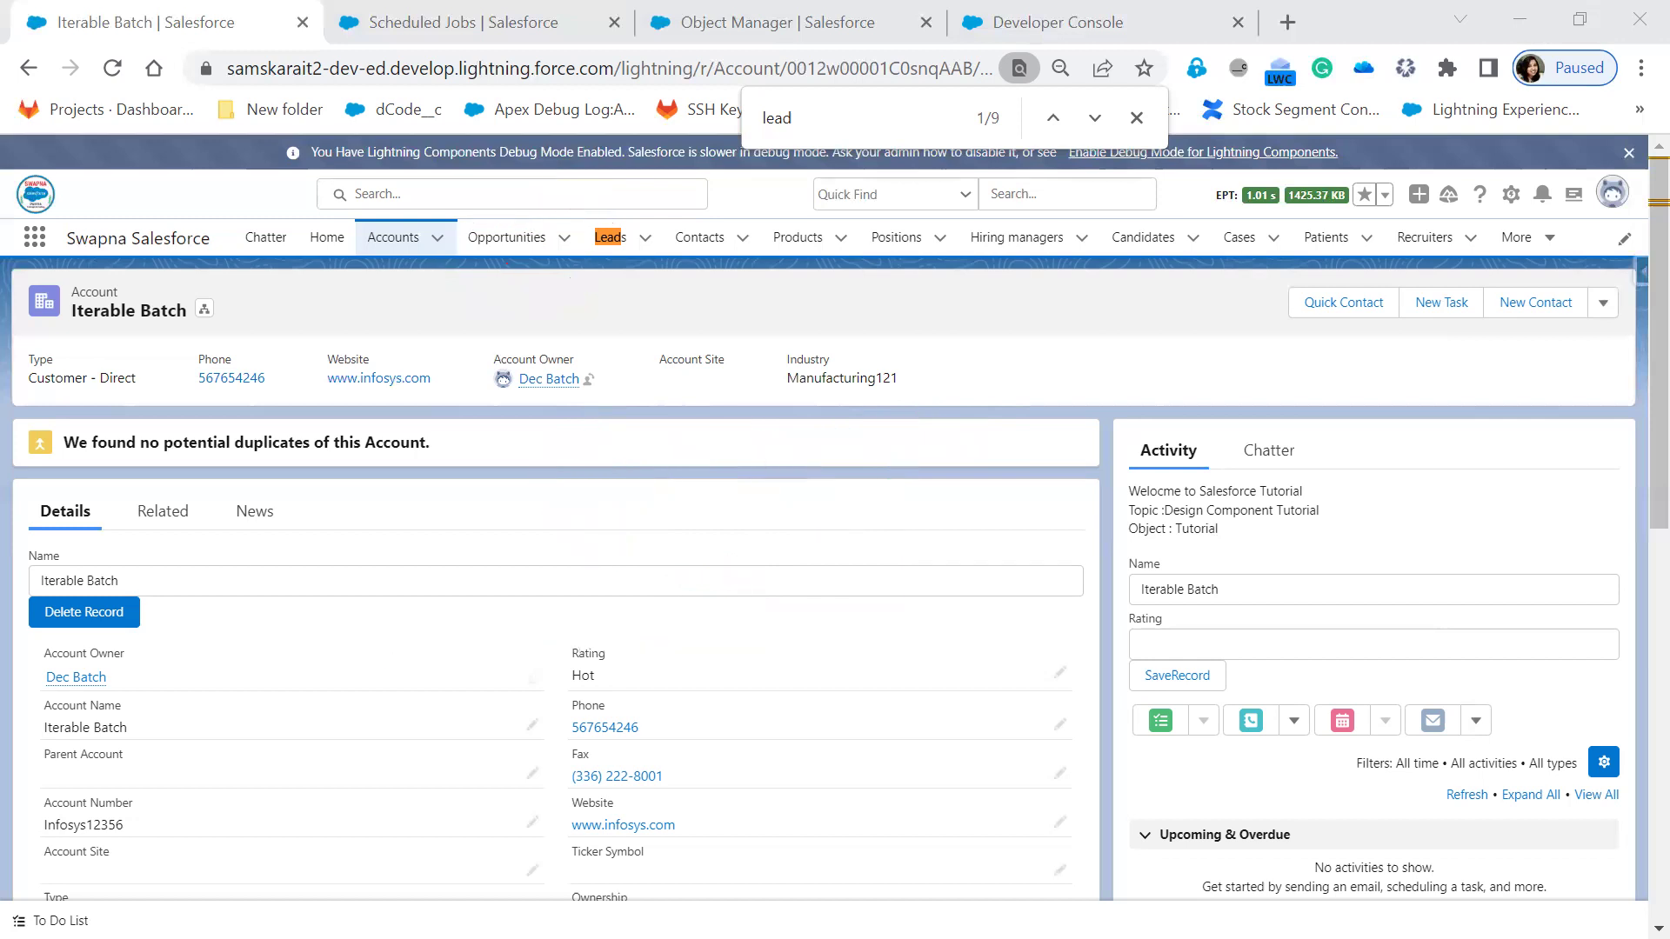
Step: Switch to the PowerPoint trigger events slide show and advance to the Before Delete slide
{"action": "scroll", "coordinate": [800, 719], "scroll_direction": "down", "scroll_amount": 1}
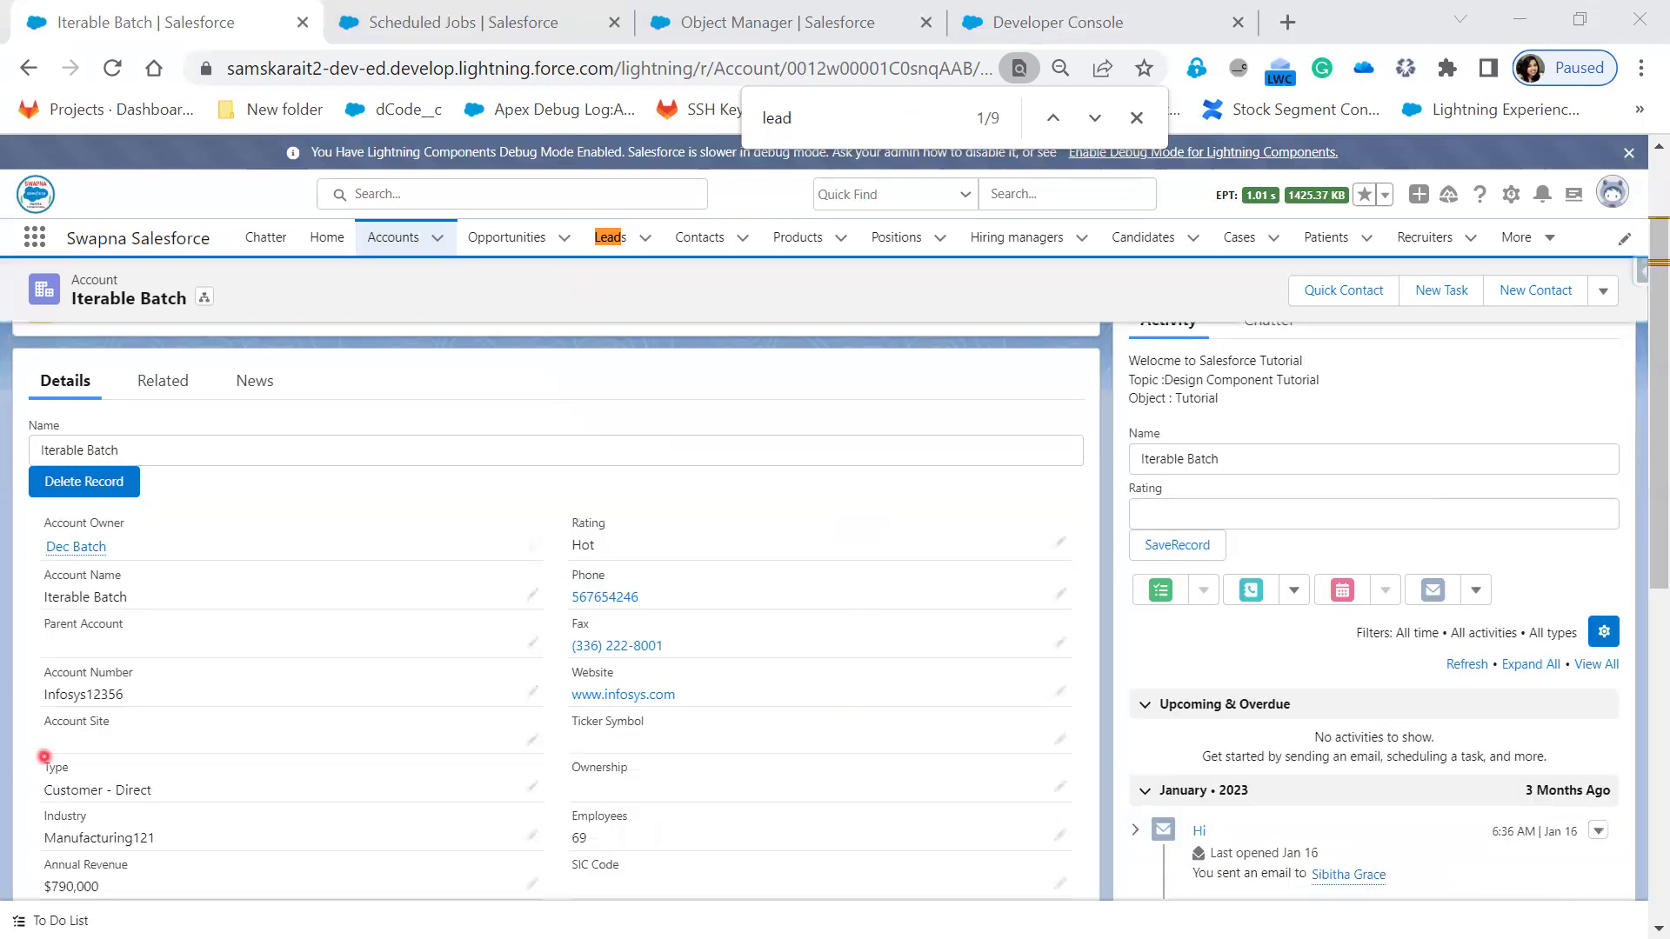
{"action": "key", "text": "alt+Tab"}
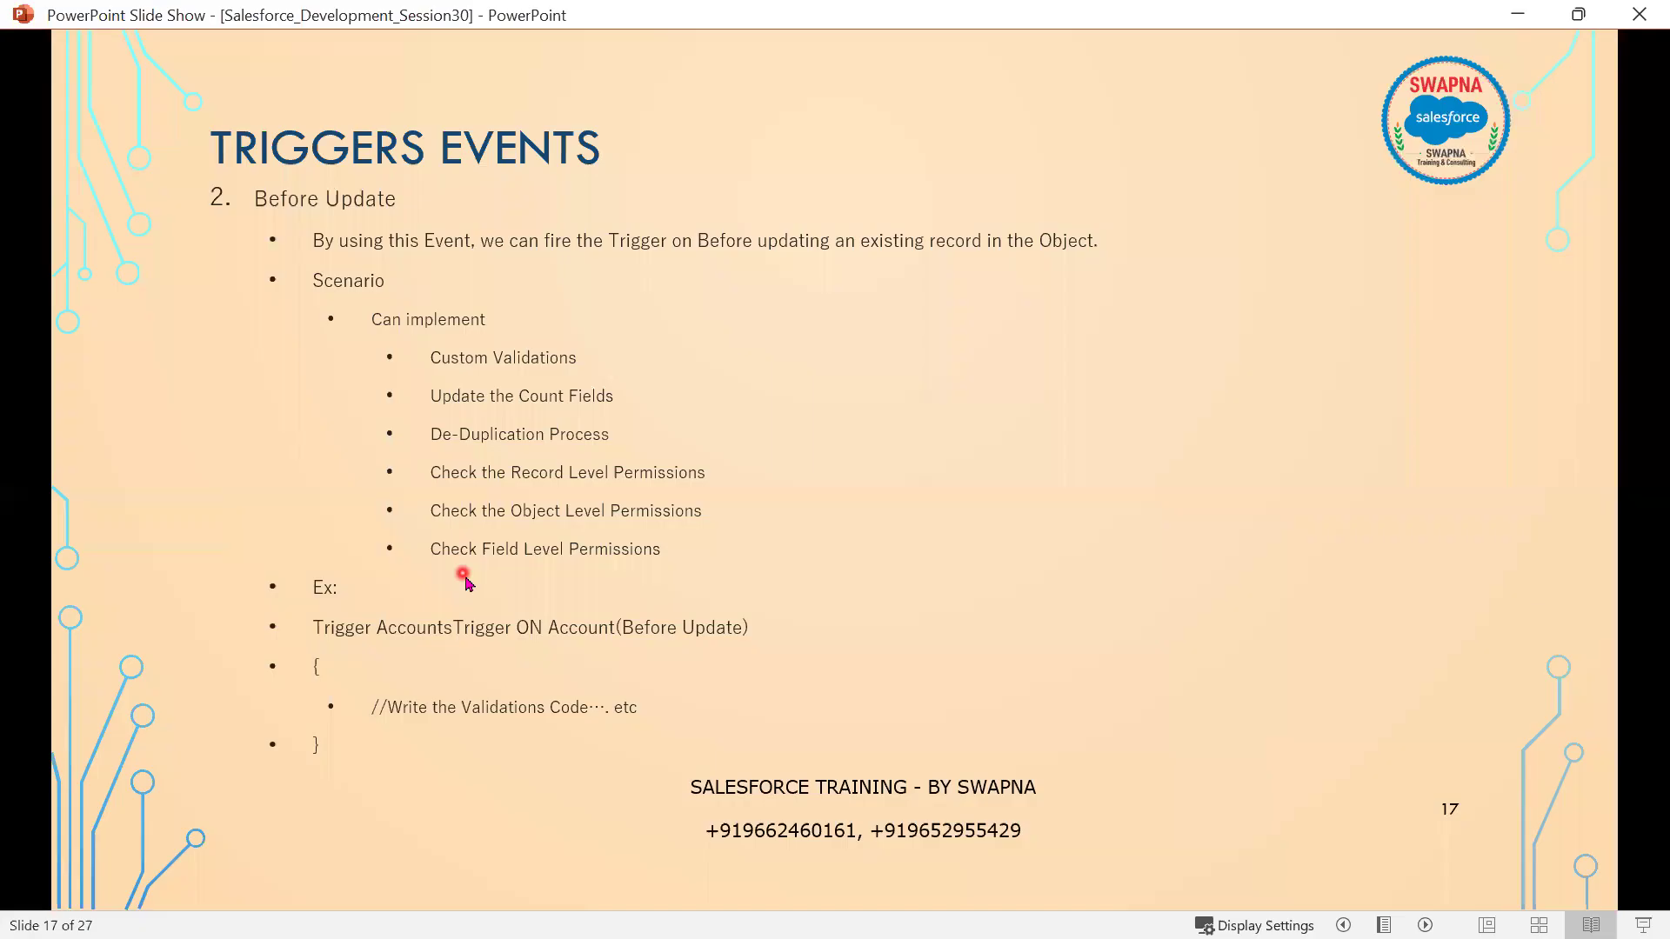
{"action": "left_click", "coordinate": [620, 612]}
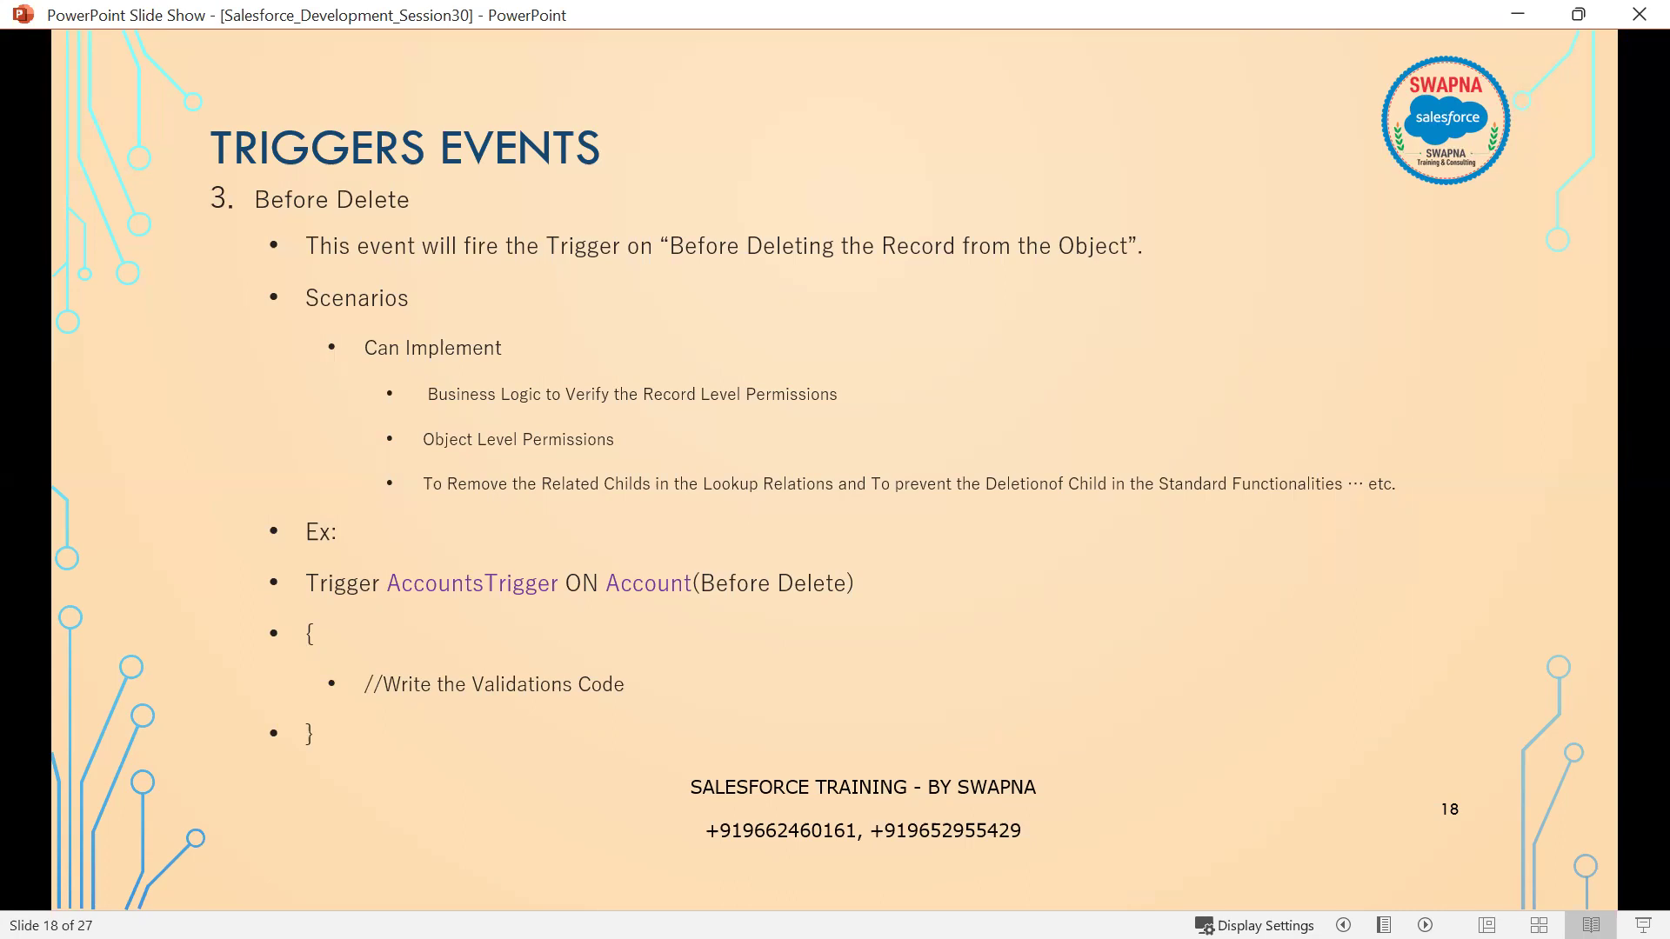
Step: Return to Salesforce in the browser and open a blank New Account form from the Accounts list
{"action": "key", "text": "alt+Tab"}
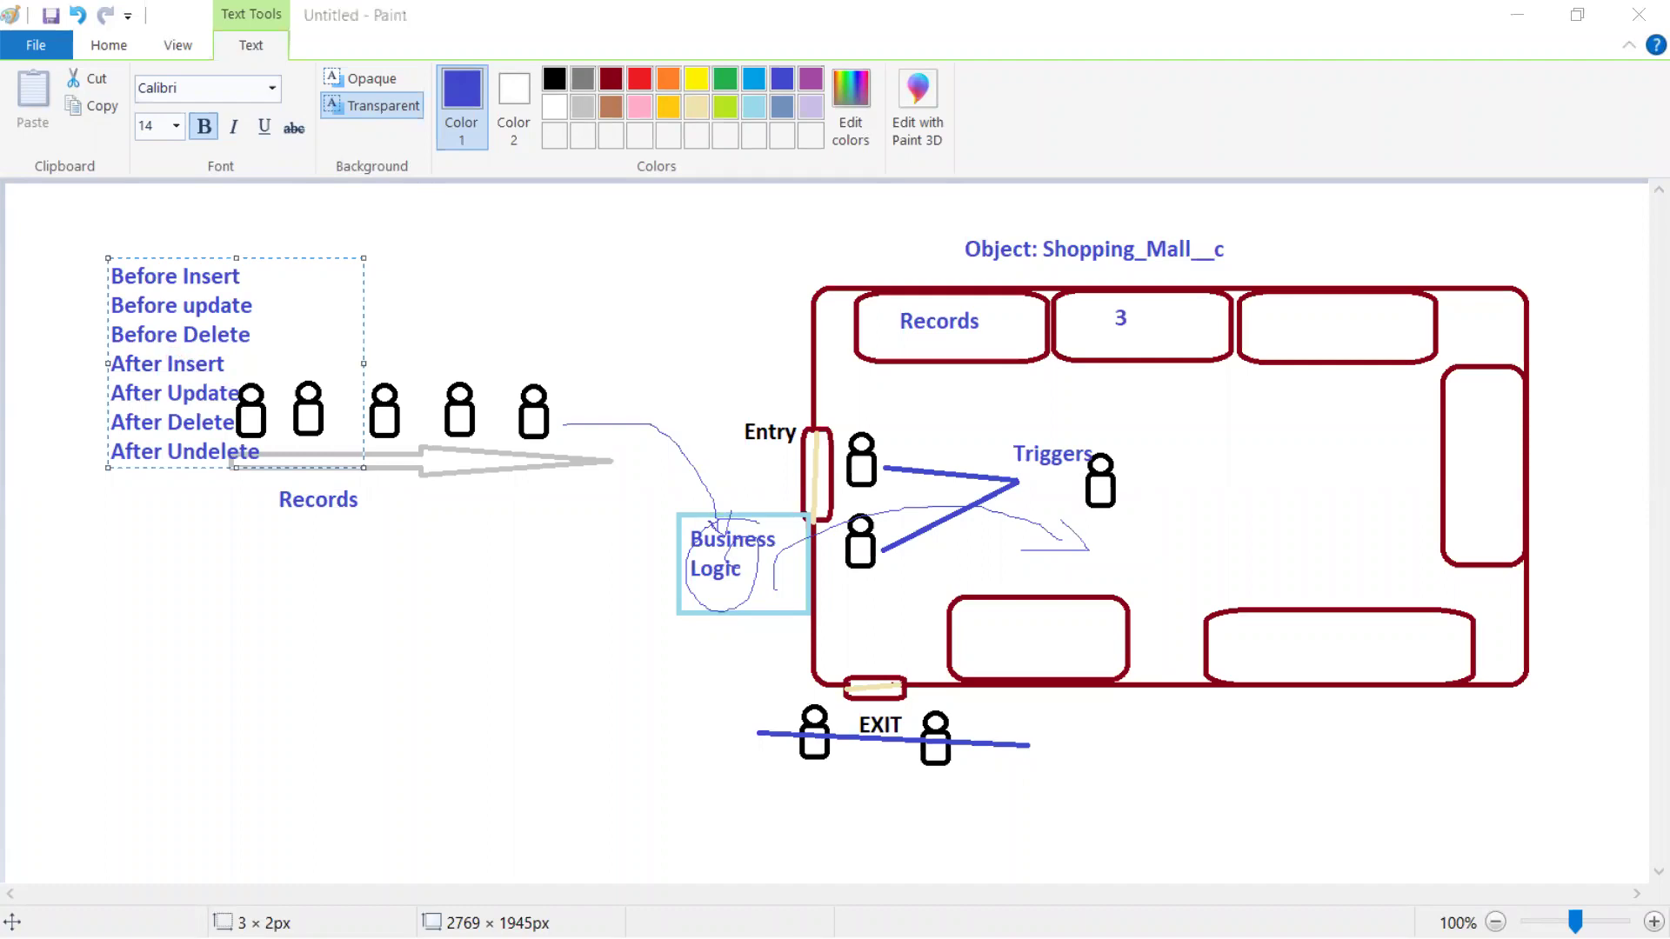
{"action": "key", "text": "alt+Tab"}
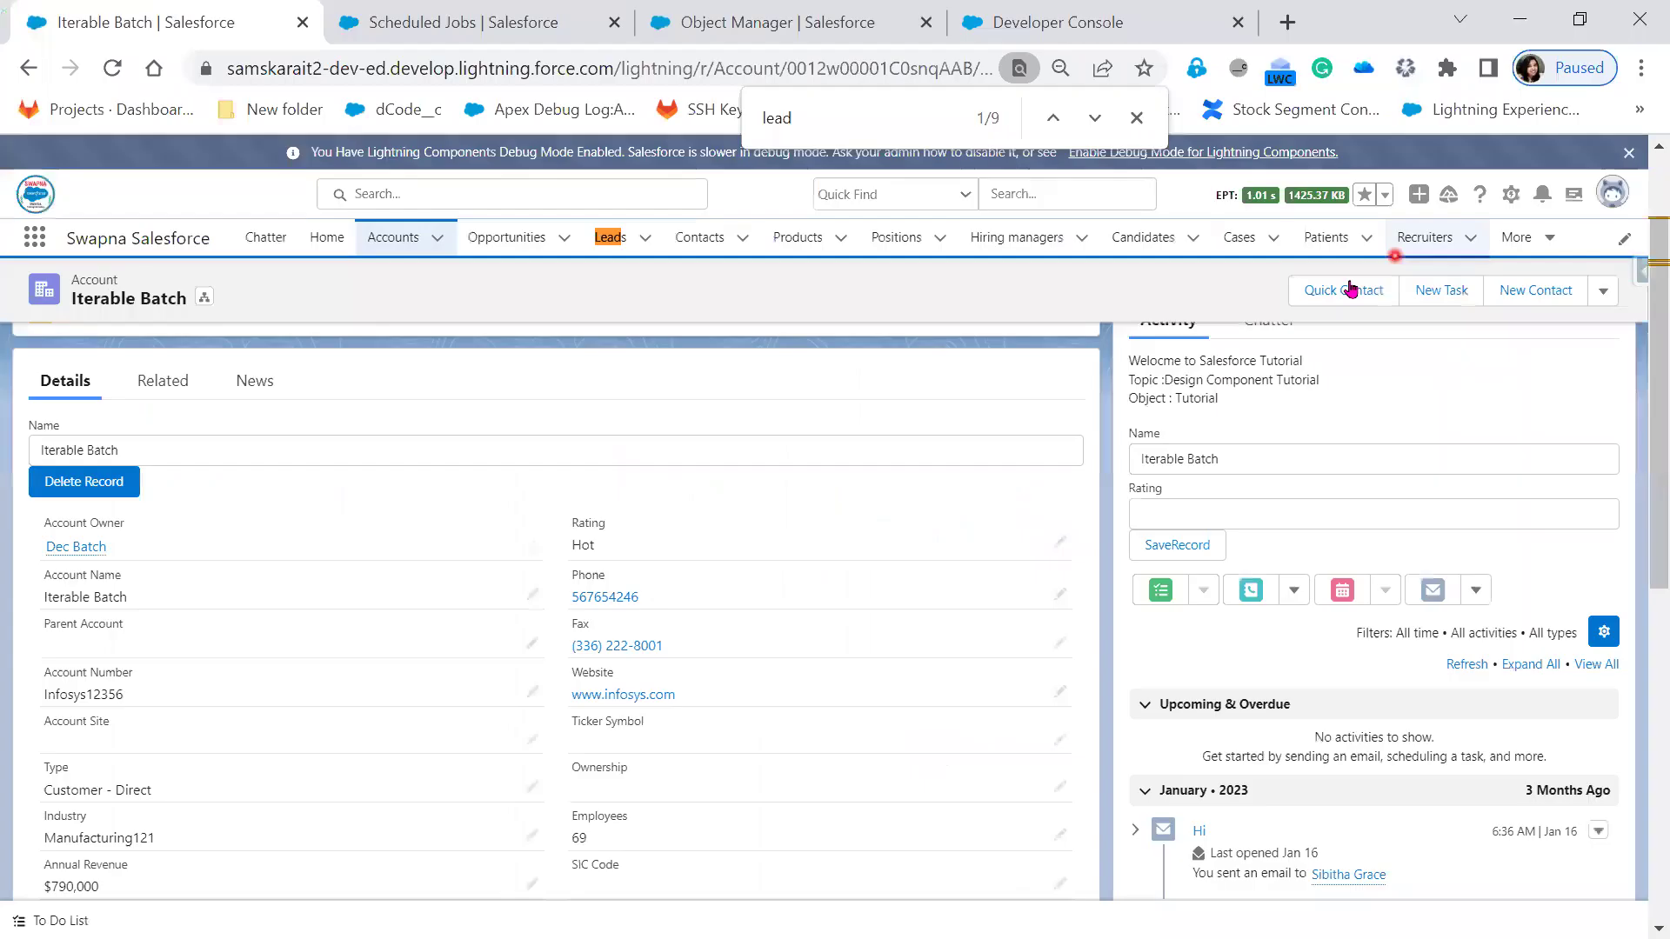
{"action": "left_click", "coordinate": [403, 247]}
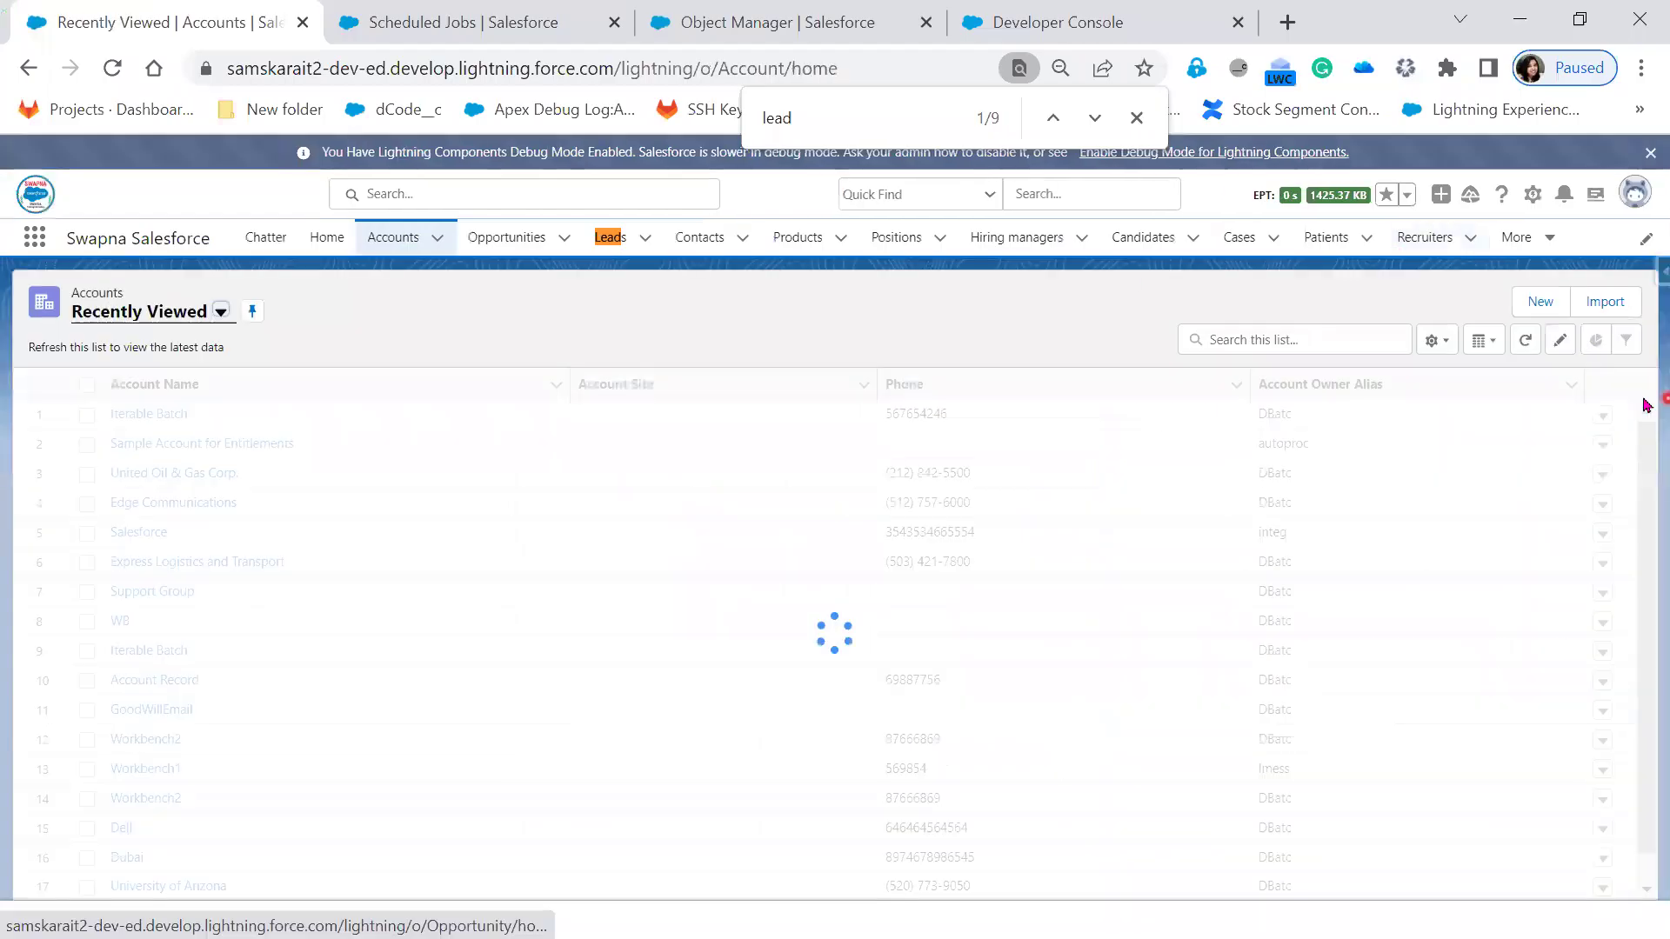
{"action": "left_click", "coordinate": [1543, 306]}
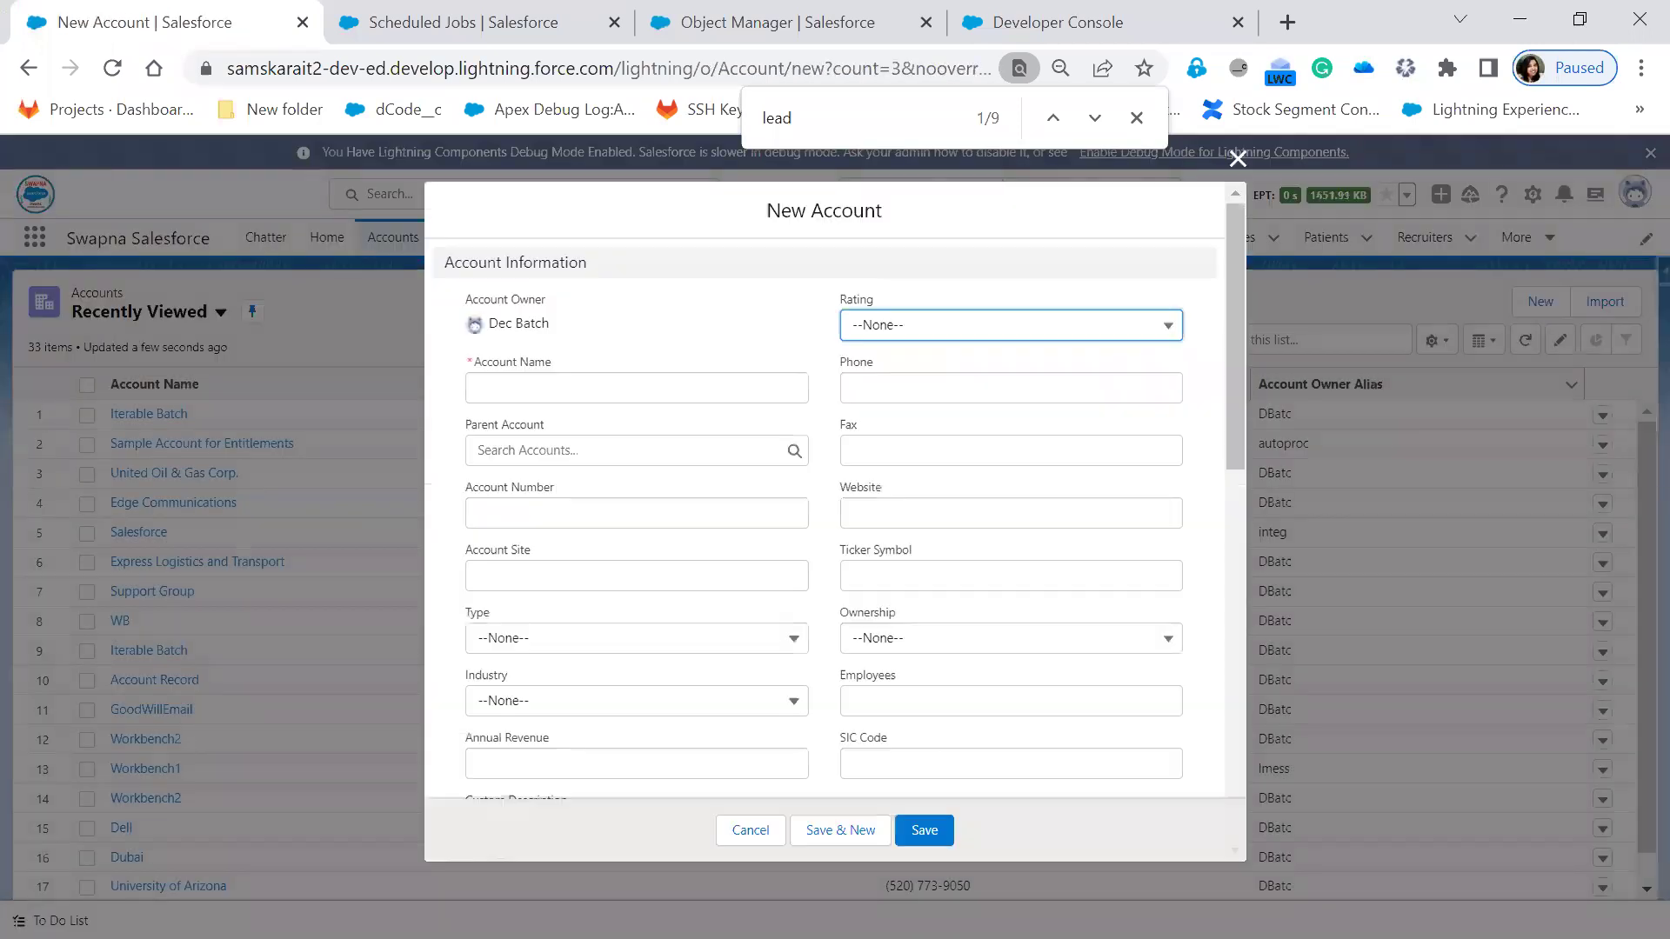
{"action": "mouse_move", "coordinate": [908, 831]}
{"action": "left_mouse_down"}
{"action": "mouse_move", "coordinate": [981, 775]}
{"action": "mouse_move", "coordinate": [1373, 681]}
{"action": "left_mouse_up"}
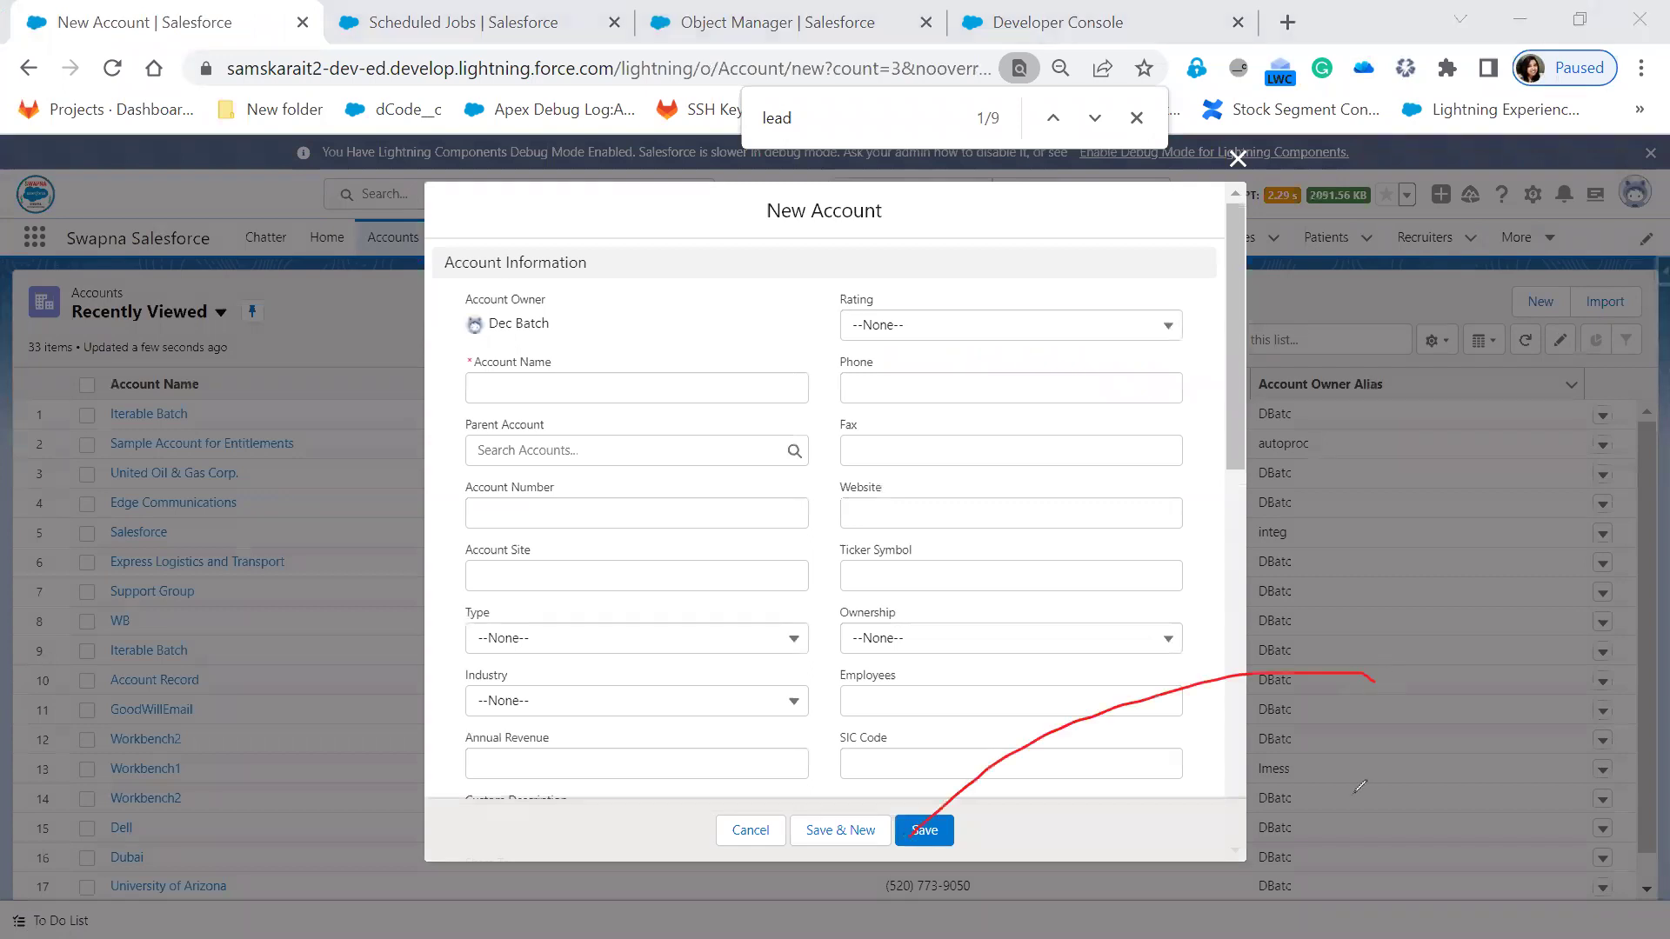
{"action": "left_click_drag", "start_coordinate": [1498, 667], "coordinate": [1346, 697]}
{"action": "left_click_drag", "start_coordinate": [1496, 680], "coordinate": [1406, 691]}
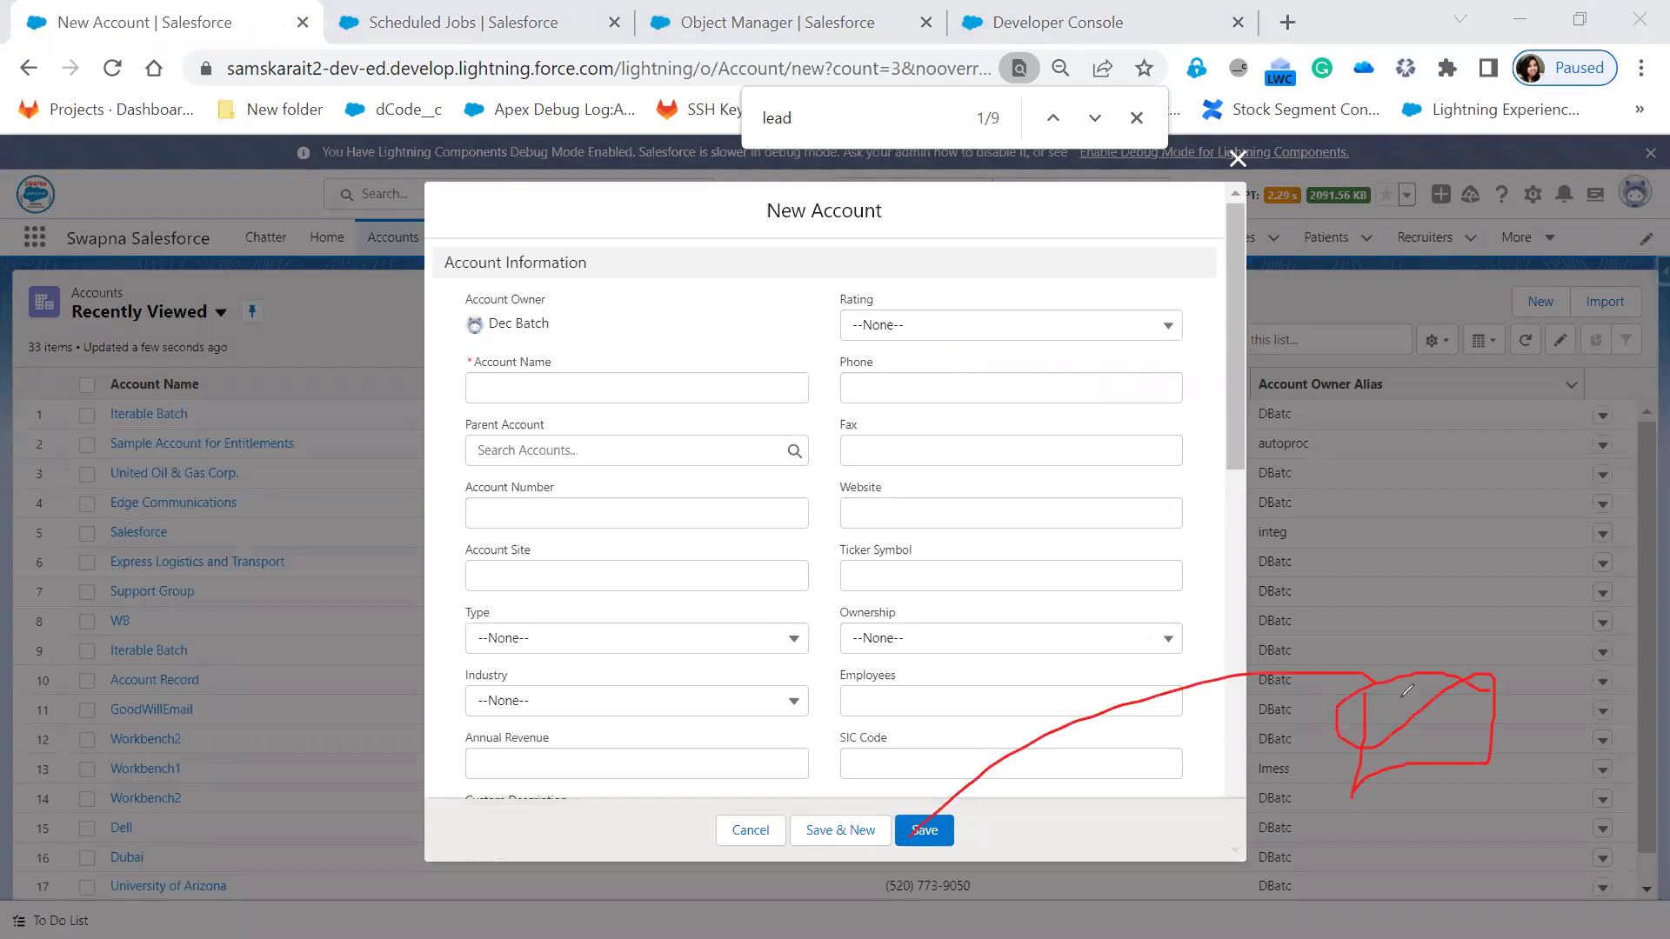
{"action": "left_click_drag", "start_coordinate": [1361, 749], "coordinate": [1488, 733]}
{"action": "left_click_drag", "start_coordinate": [1361, 730], "coordinate": [1494, 702]}
{"action": "mouse_move", "coordinate": [1362, 705]}
{"action": "left_mouse_down"}
{"action": "mouse_move", "coordinate": [1443, 704]}
{"action": "mouse_move", "coordinate": [1356, 702]}
{"action": "mouse_move", "coordinate": [1018, 809]}
{"action": "mouse_move", "coordinate": [1032, 803]}
{"action": "left_mouse_up"}
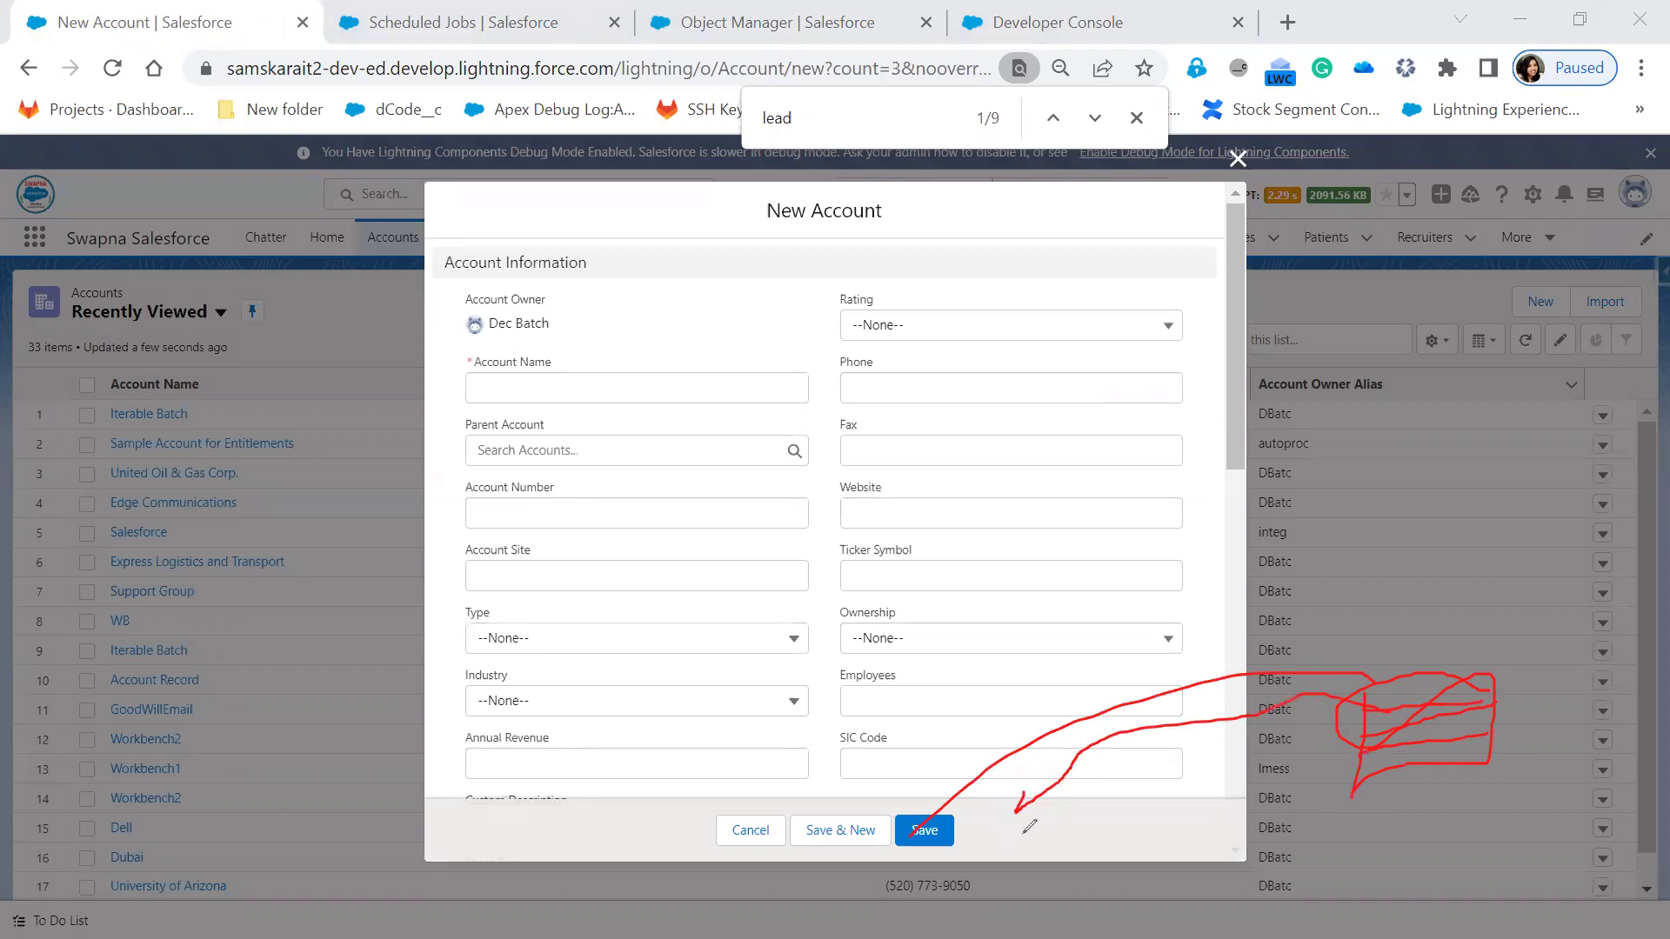
{"action": "mouse_move", "coordinate": [1001, 804]}
{"action": "left_mouse_down"}
{"action": "mouse_move", "coordinate": [1007, 833]}
{"action": "mouse_move", "coordinate": [1011, 795]}
{"action": "left_mouse_up"}
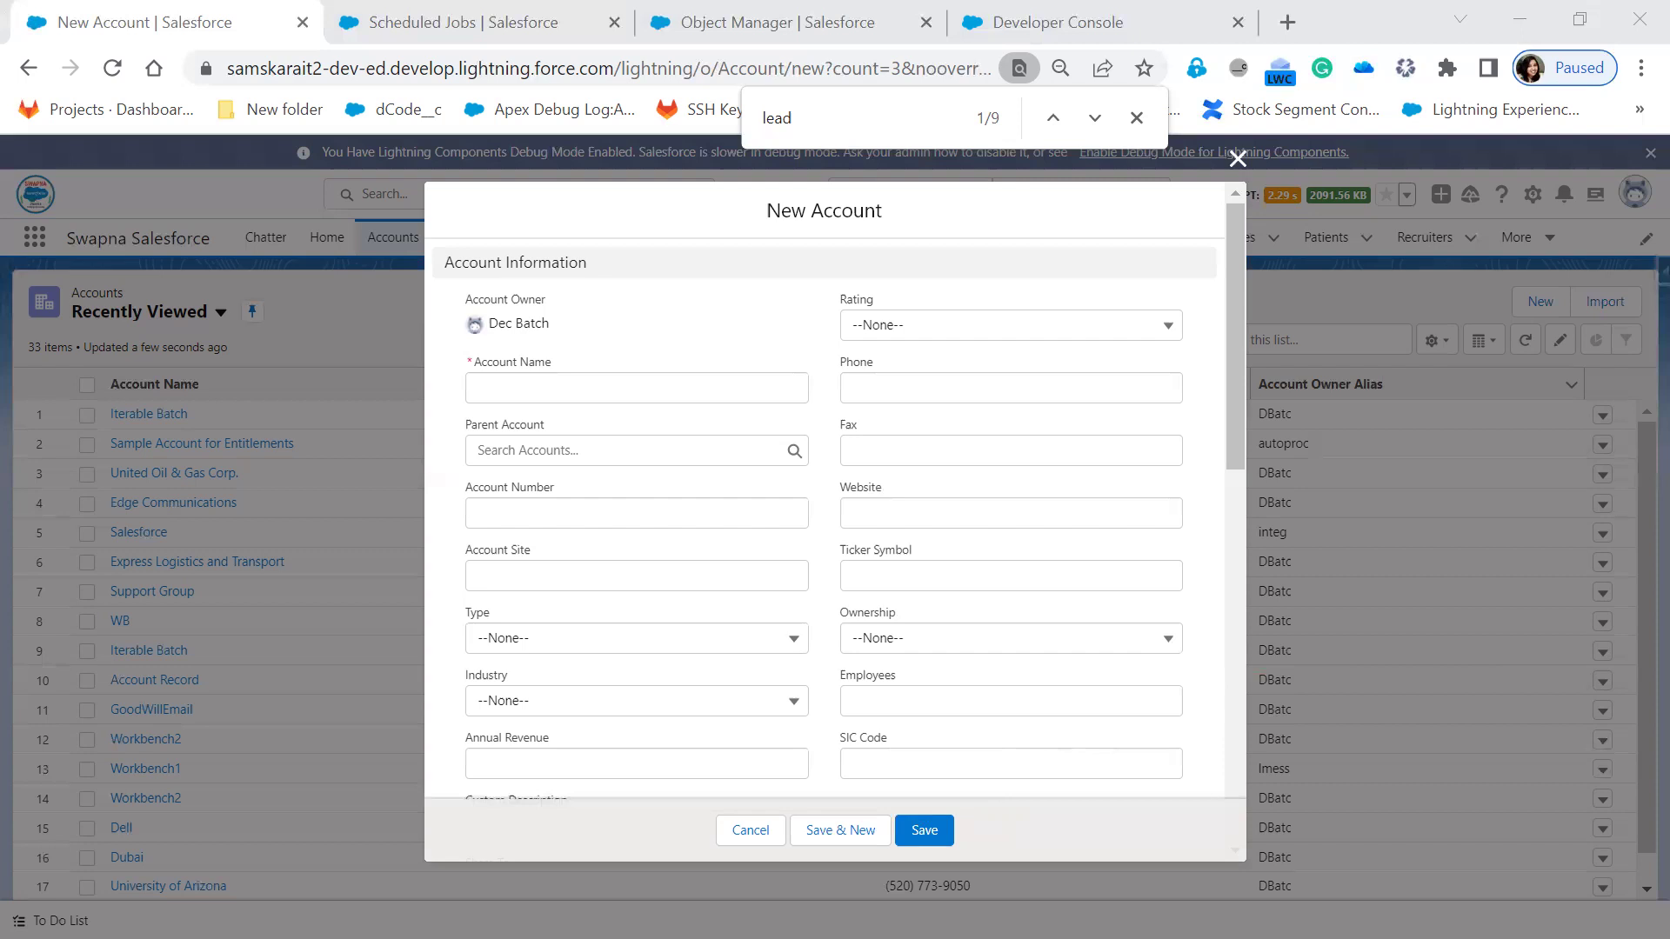
Step: Switch to the PowerPoint slide show and advance to the After Insert slide
{"action": "key", "text": "alt+Tab"}
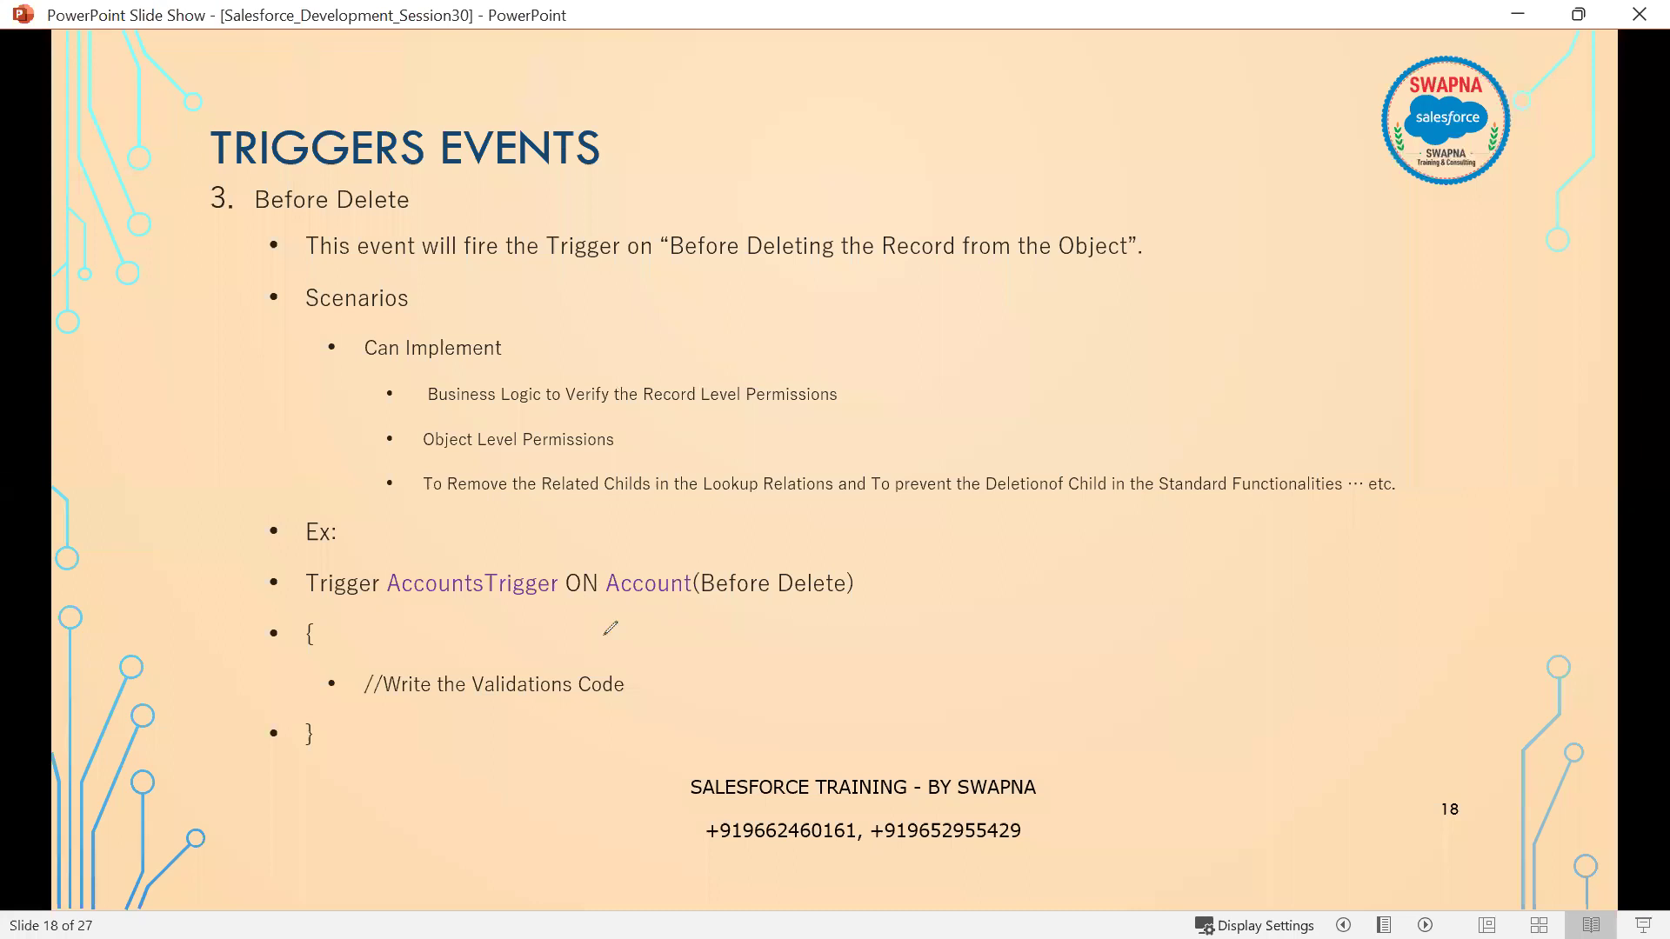
{"action": "left_click", "coordinate": [698, 520]}
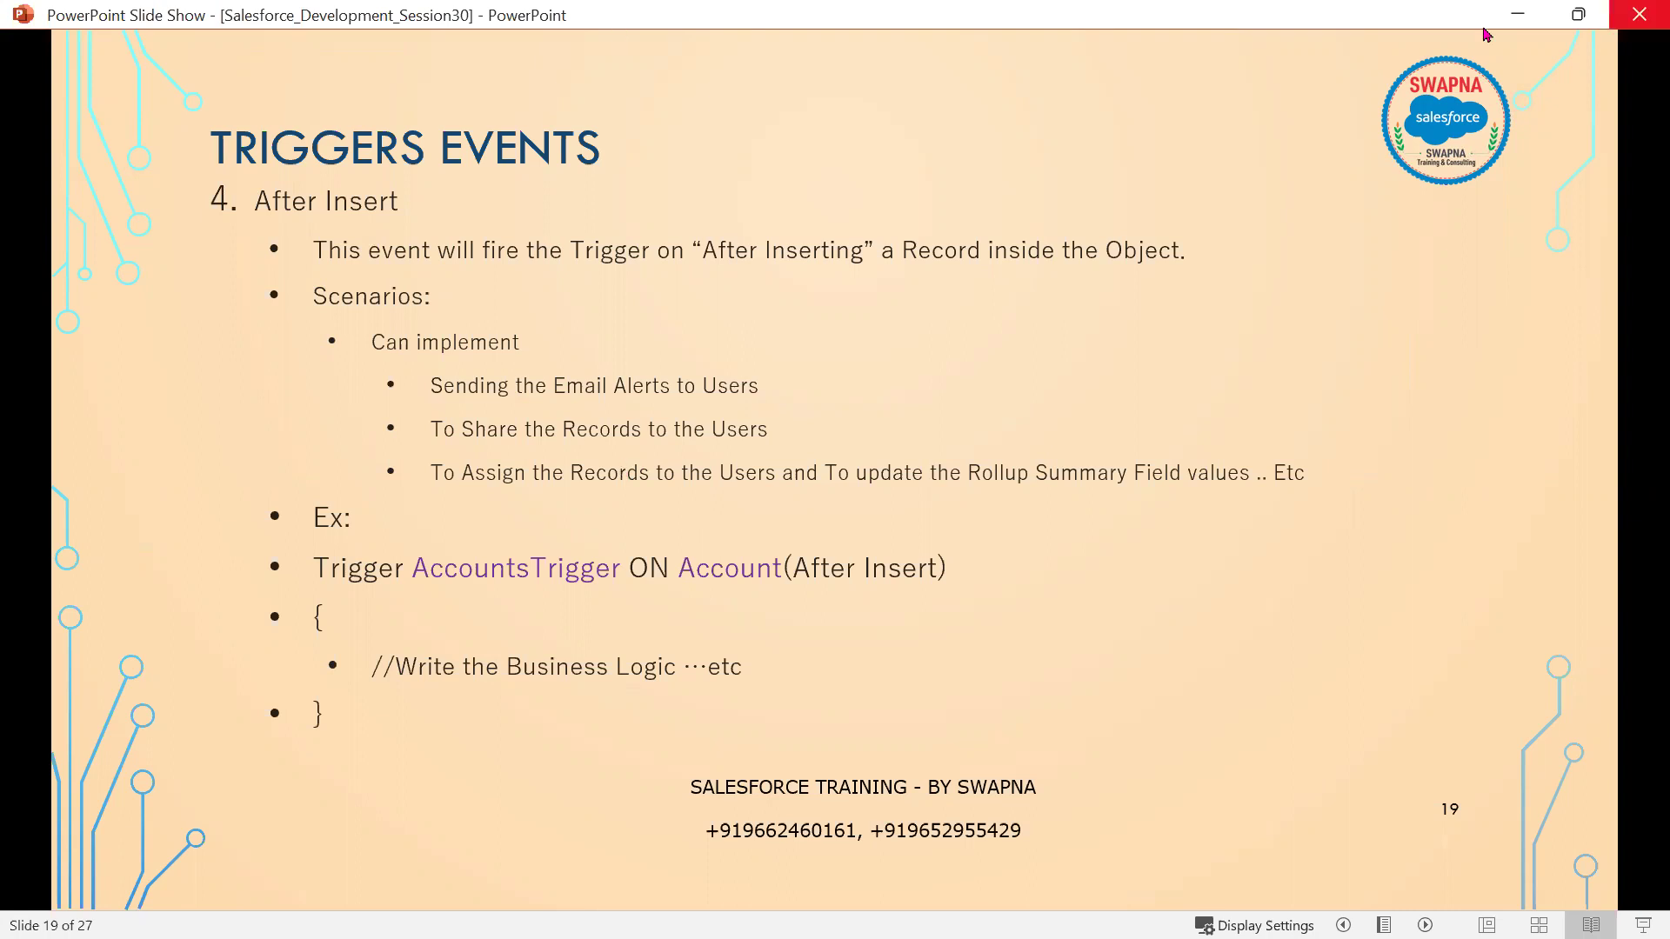
Step: Switch back to Salesforce in the browser and open Setup Home in place of the Object Manager
{"action": "key", "text": "alt+Tab"}
{"action": "left_click", "coordinate": [773, 23]}
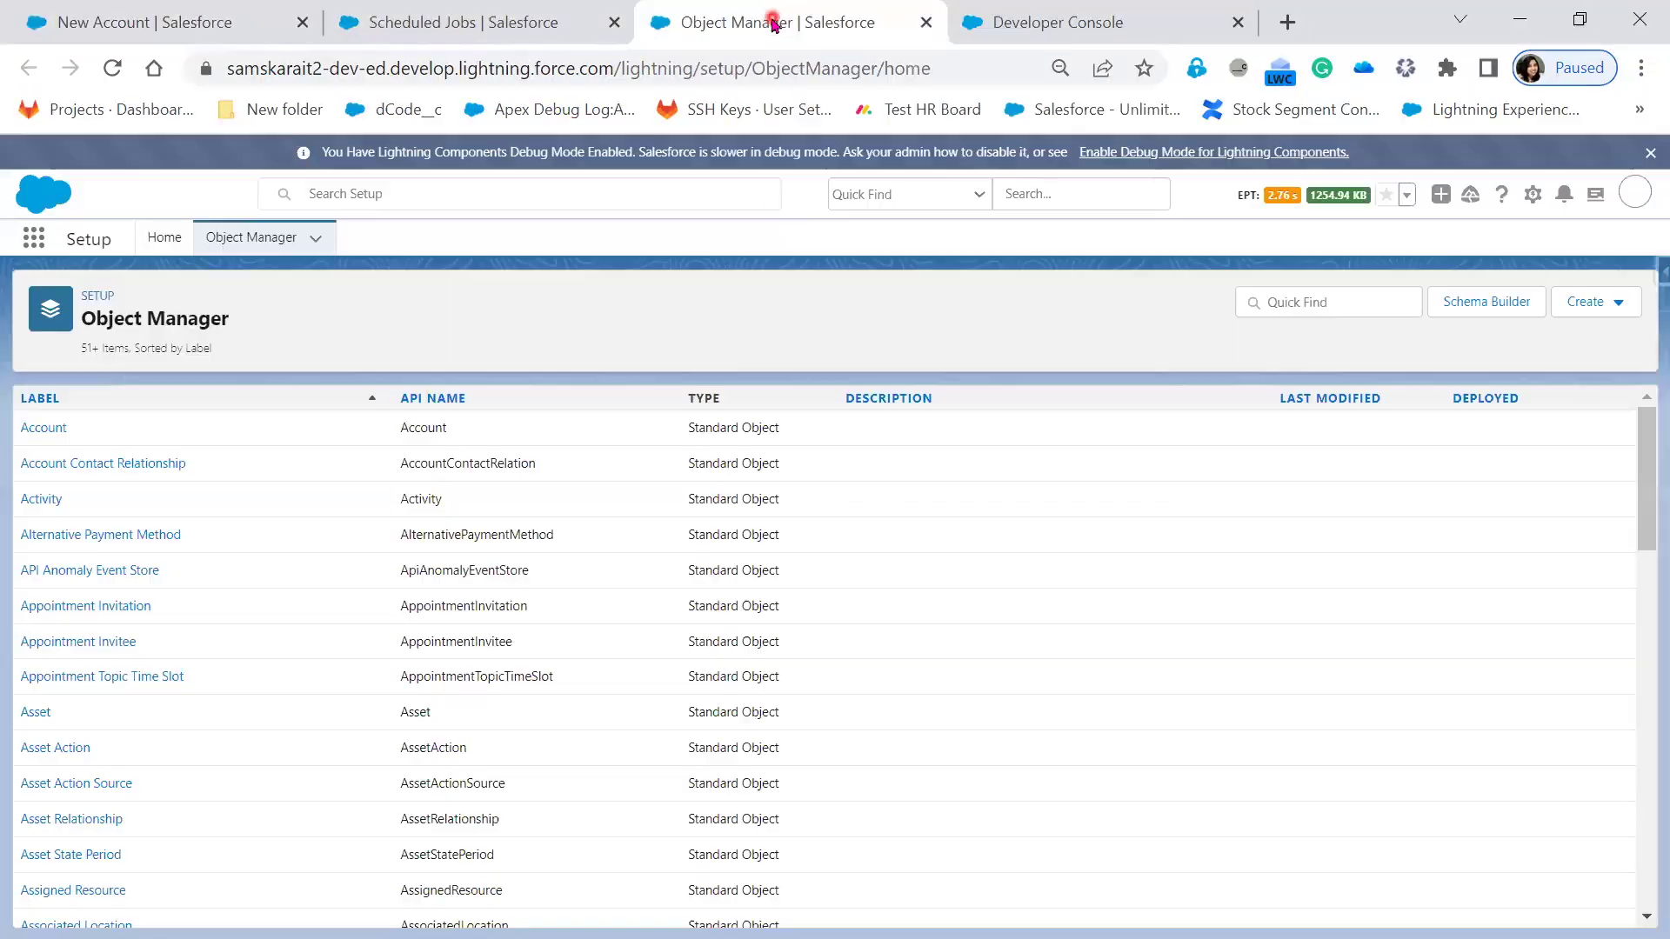
{"action": "left_click", "coordinate": [166, 239]}
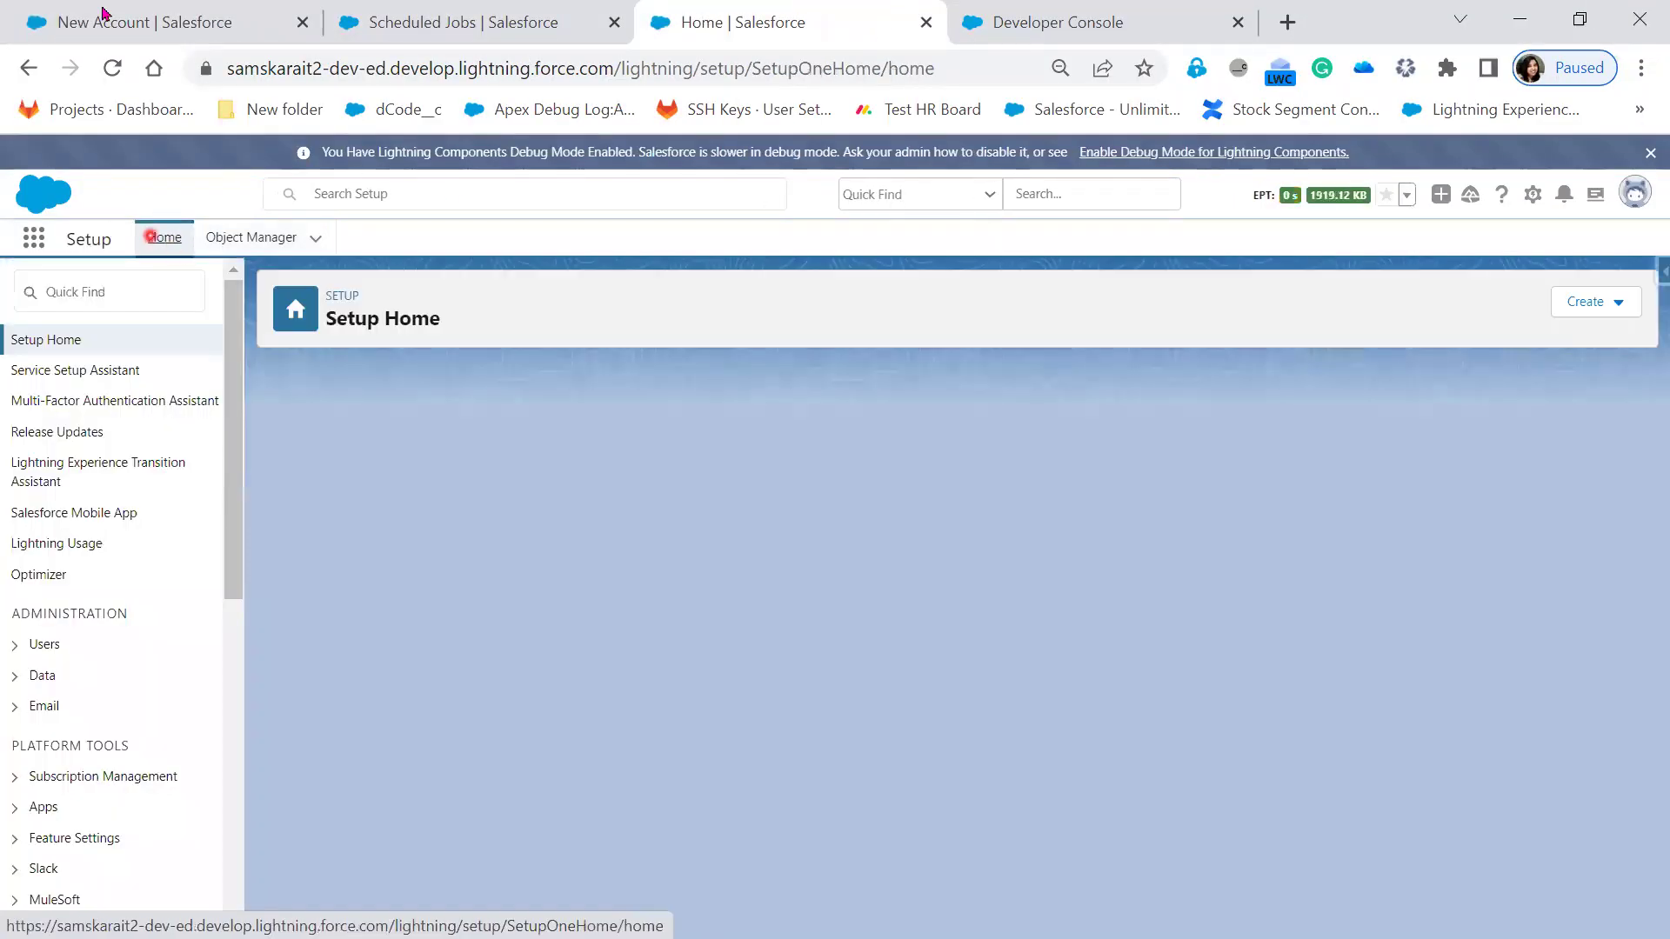
Step: Discard the New Account form, then view and dismiss the Sharing dialog of the first Iterable Batch account
{"action": "left_click", "coordinate": [122, 35]}
{"action": "left_click", "coordinate": [1200, 202]}
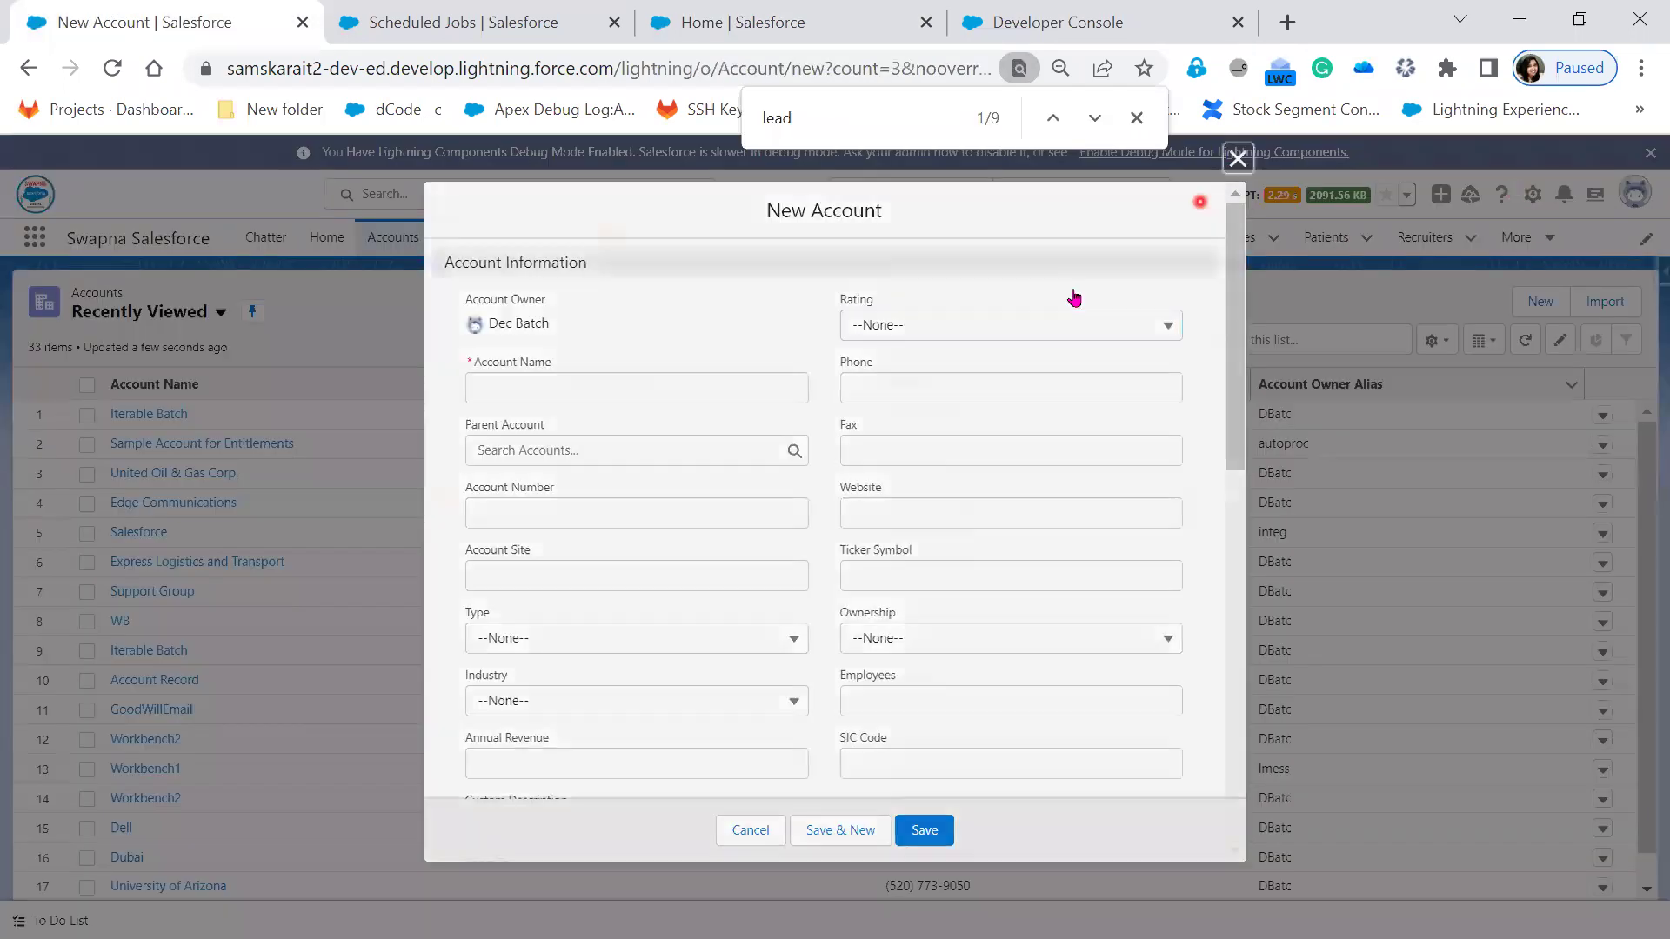
{"action": "left_click", "coordinate": [163, 421]}
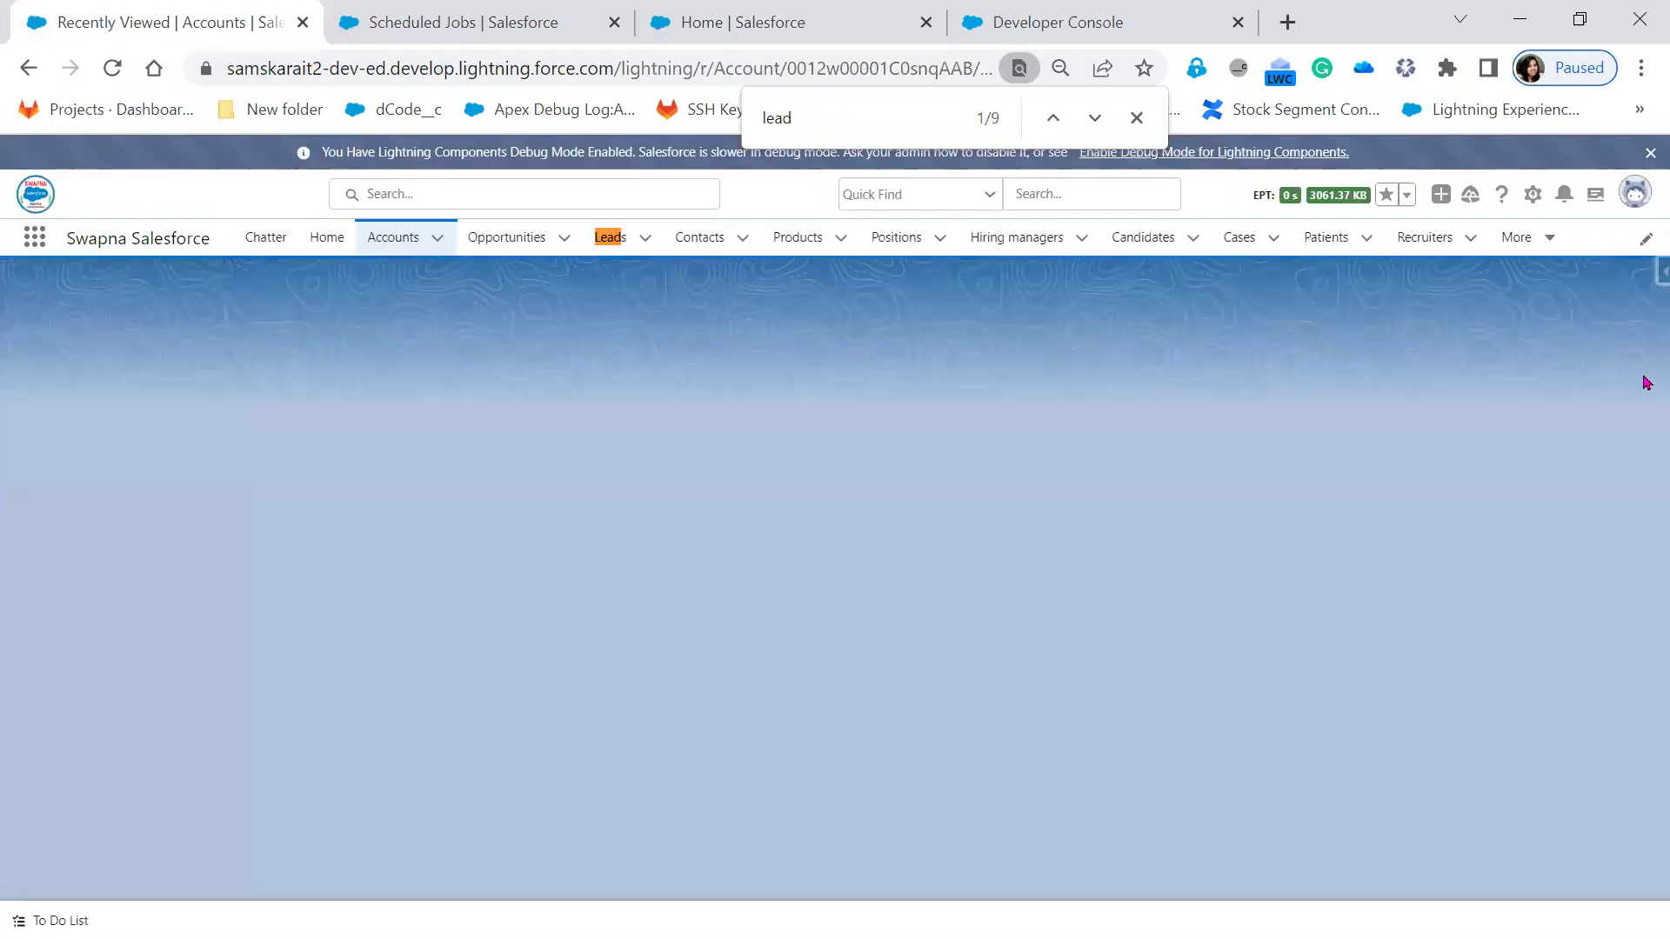
{"action": "left_click", "coordinate": [1605, 306]}
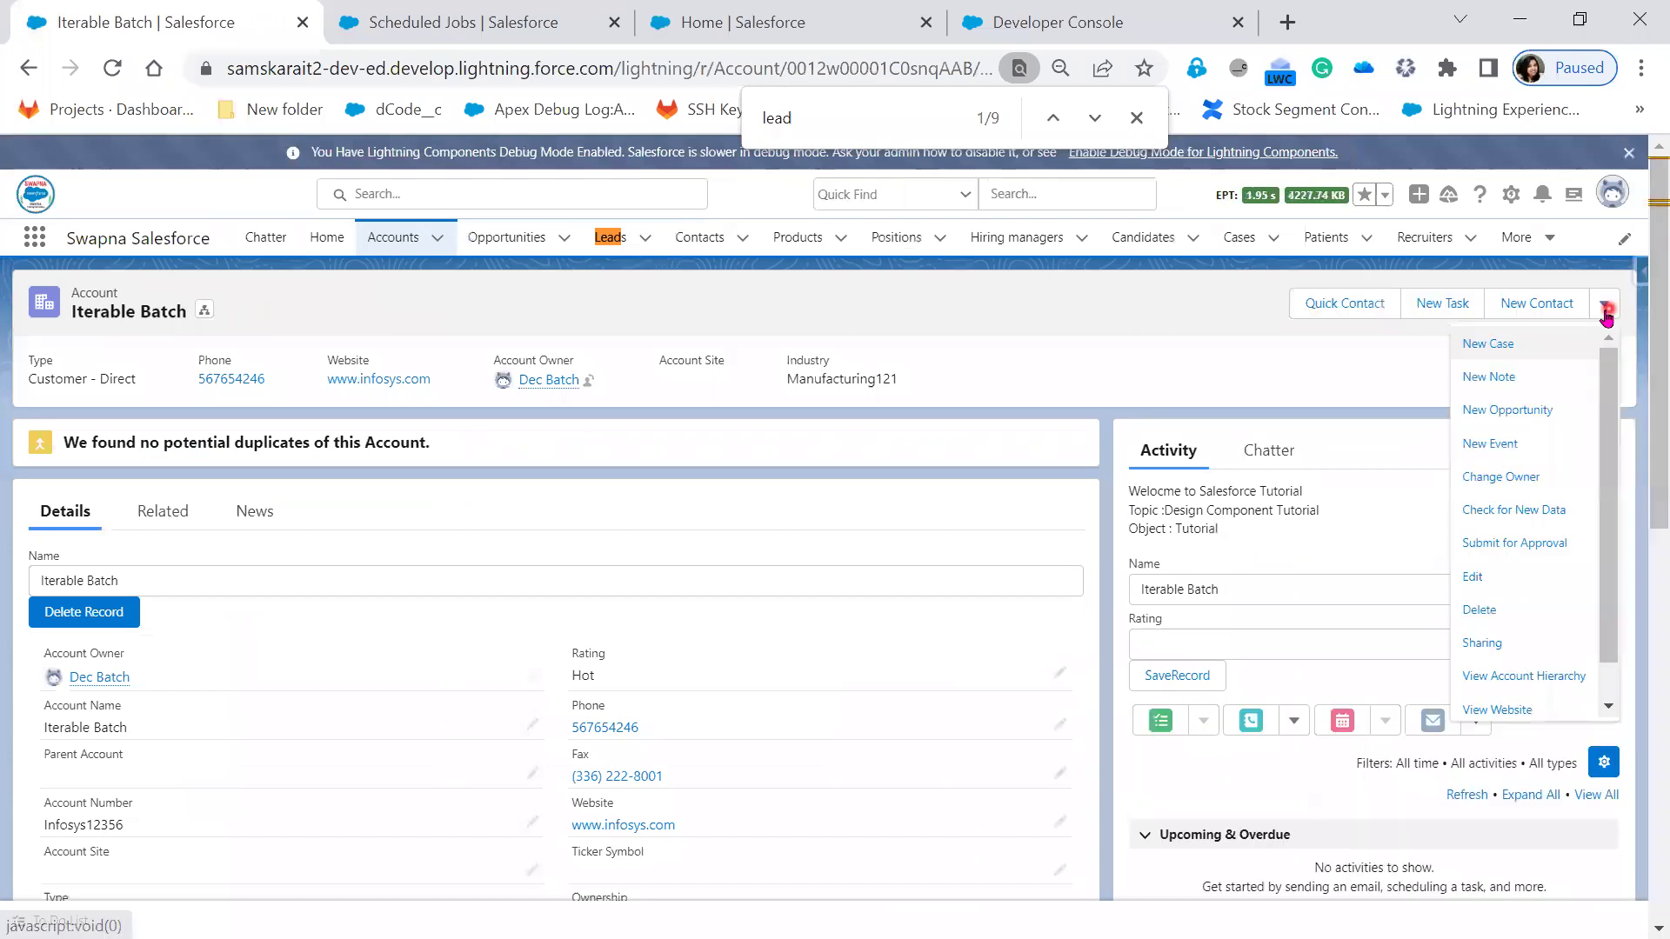
{"action": "left_click", "coordinate": [1527, 657]}
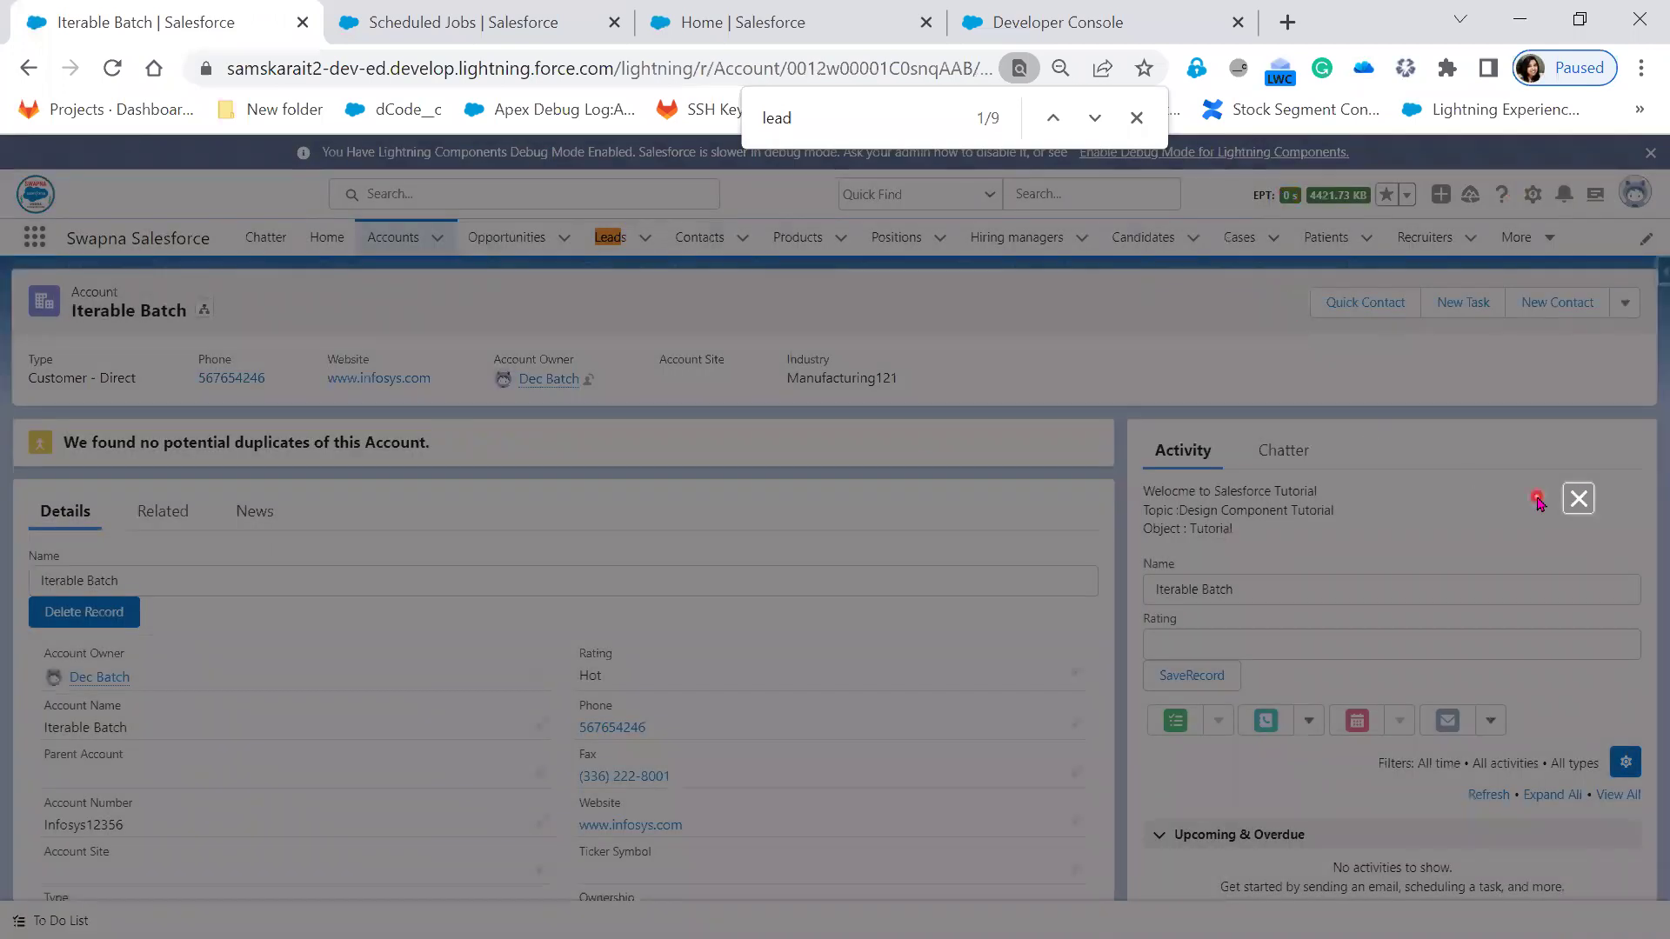
{"action": "left_click", "coordinate": [1578, 499]}
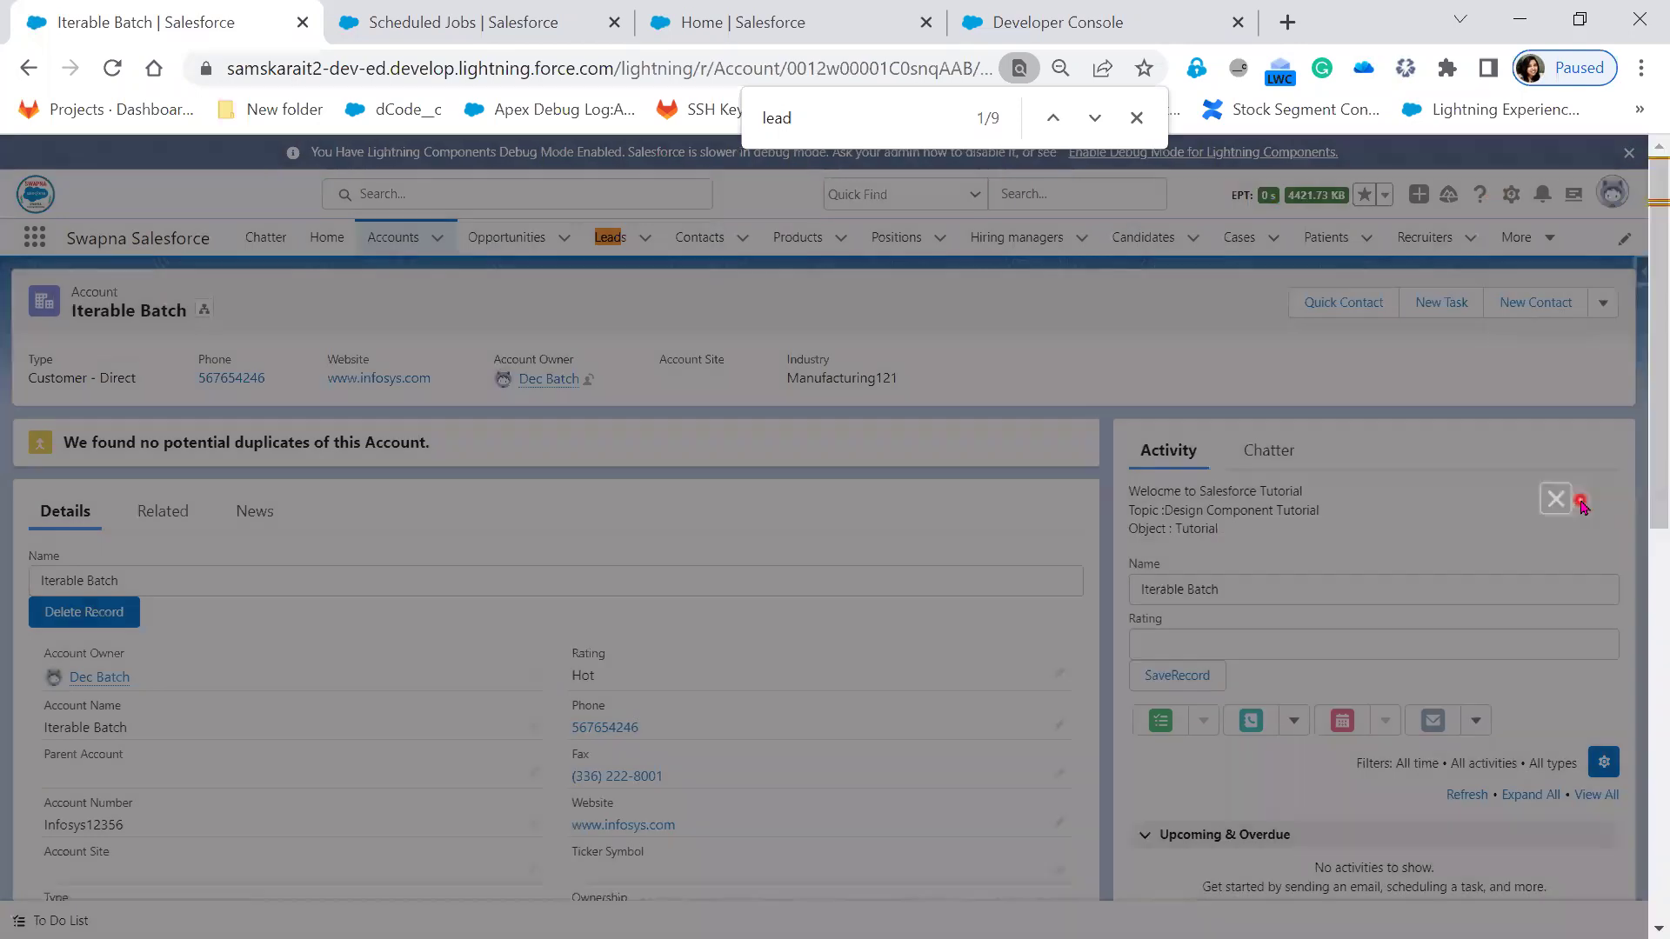
Step: Search Setup for "shar" from the Scheduled Jobs page and open Sharing Settings
{"action": "key", "text": "ctrl+Tab"}
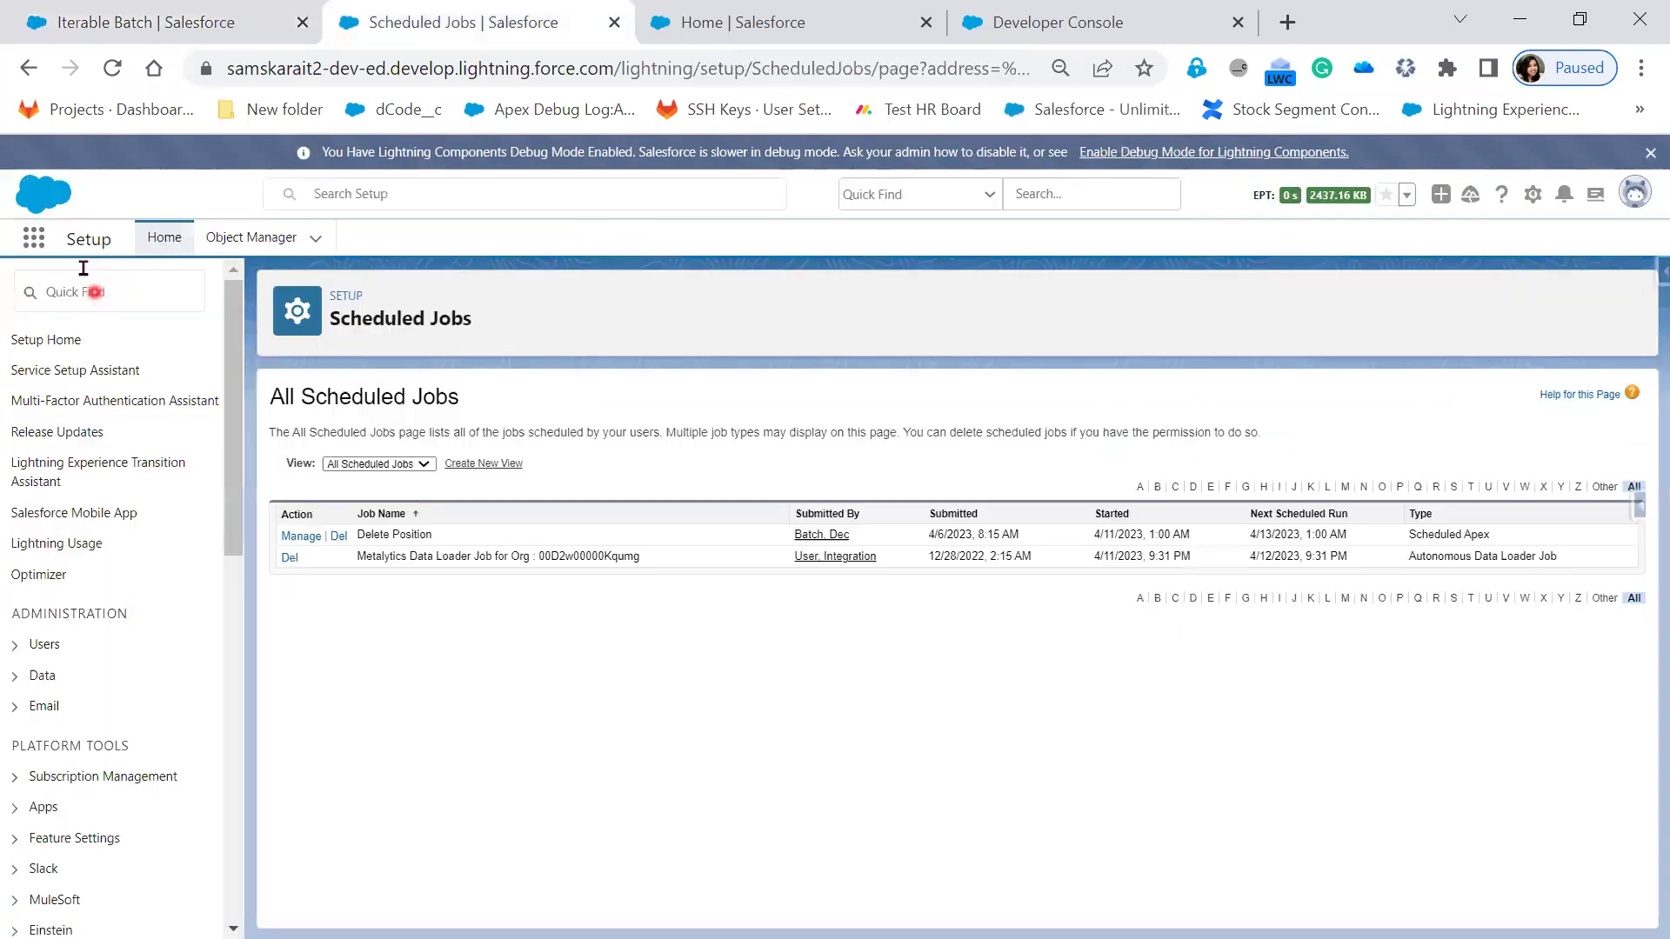
{"action": "left_click", "coordinate": [84, 270]}
{"action": "type", "text": "s"}
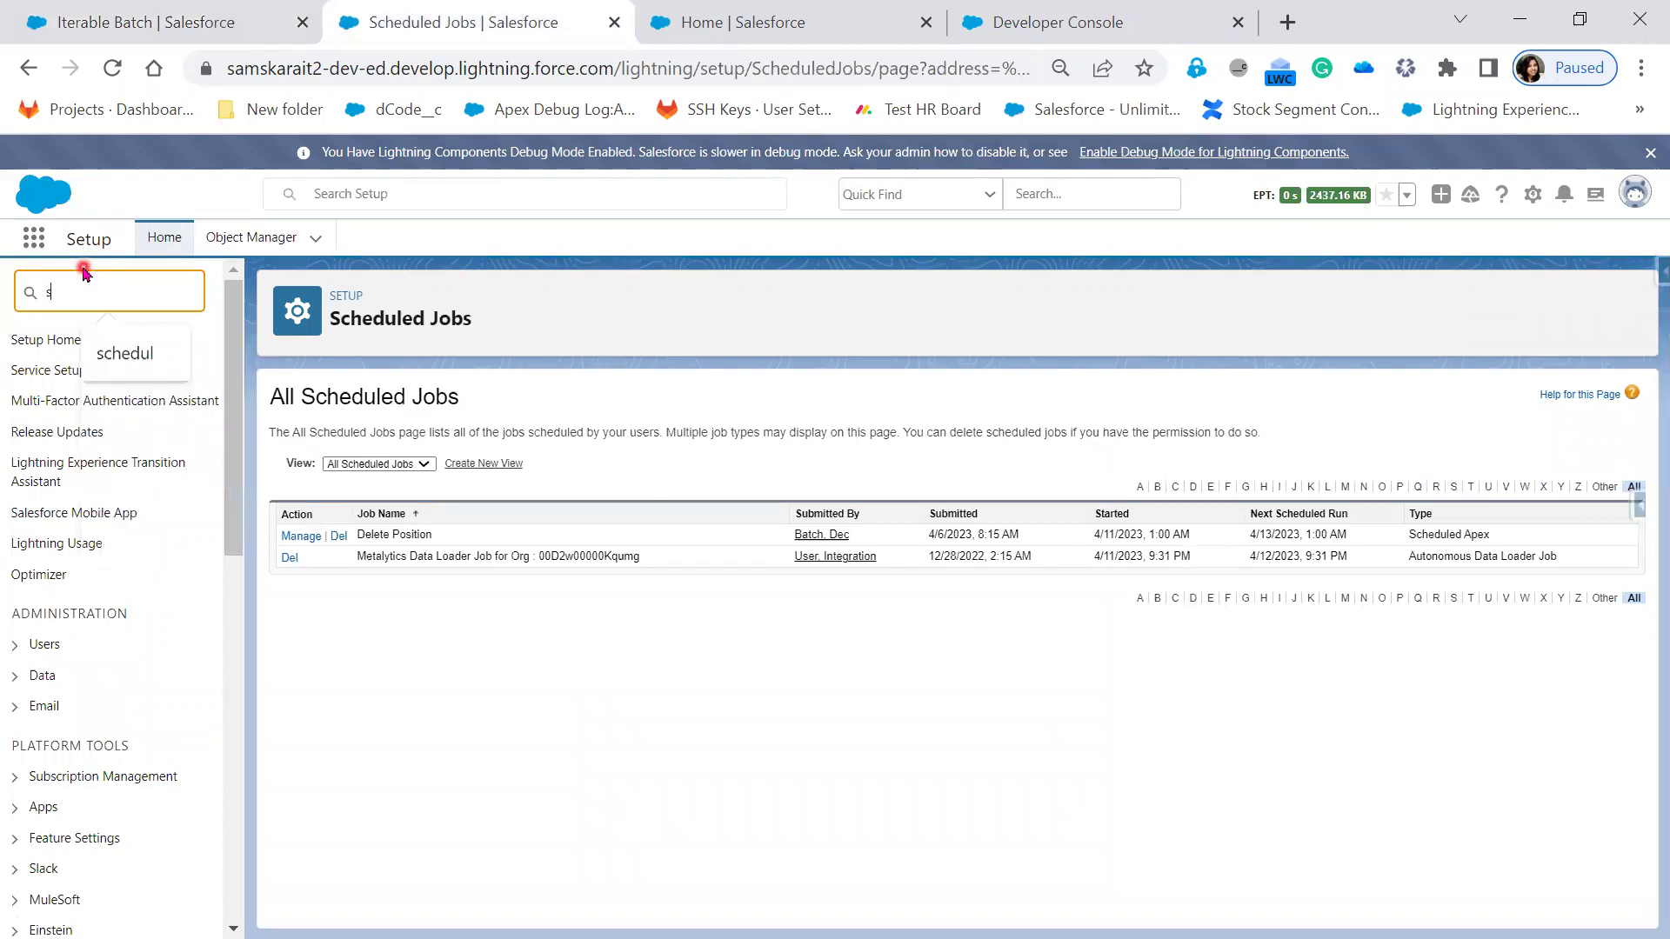
{"action": "type", "text": "har"}
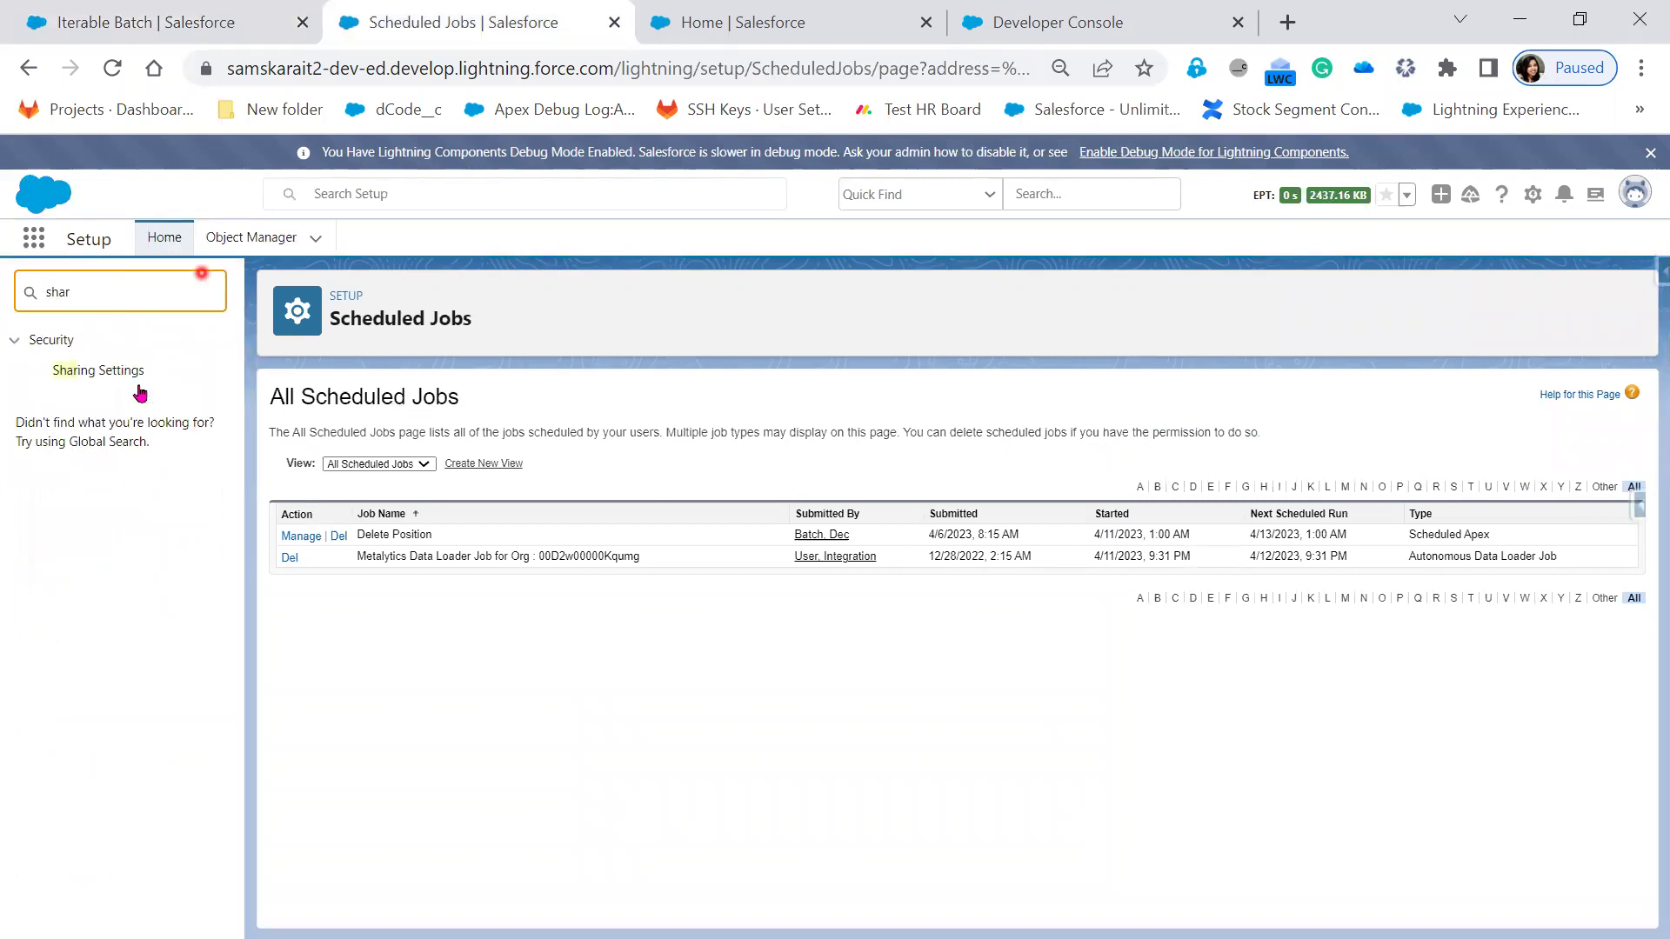
{"action": "left_click", "coordinate": [136, 382]}
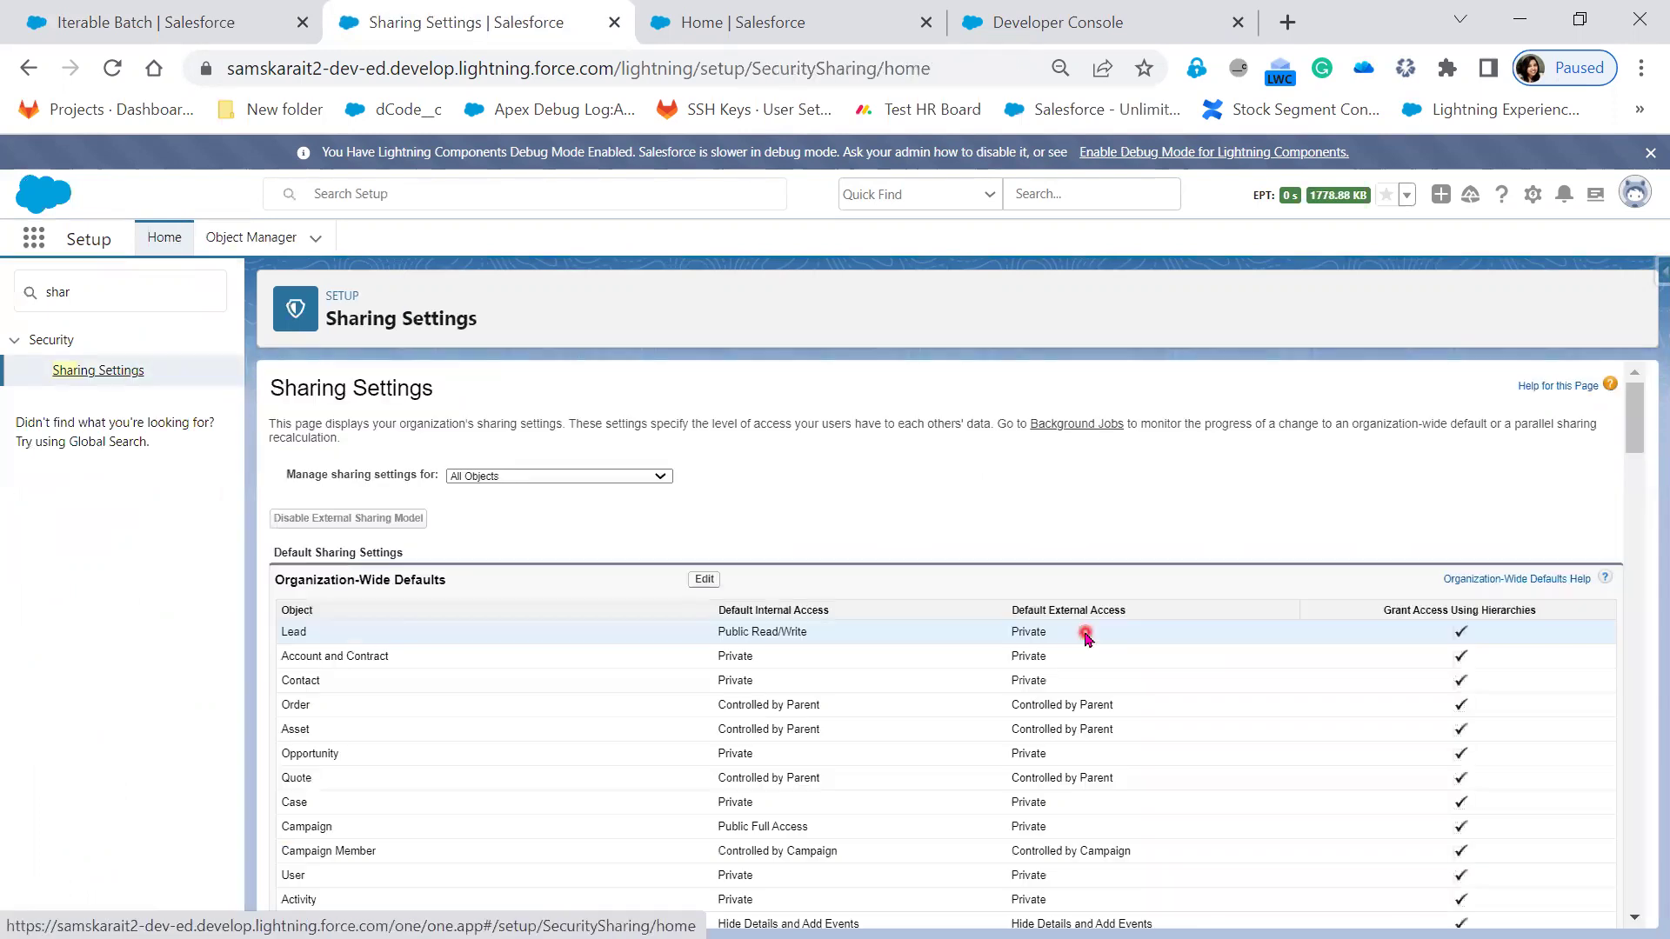
Step: Examine the Account Sharing Rules criteria and sharing group with the browser zoom set to 100%
{"action": "scroll", "coordinate": [1058, 682], "scroll_direction": "down", "scroll_amount": 10}
{"action": "scroll", "coordinate": [1058, 683], "scroll_direction": "down", "scroll_amount": 10}
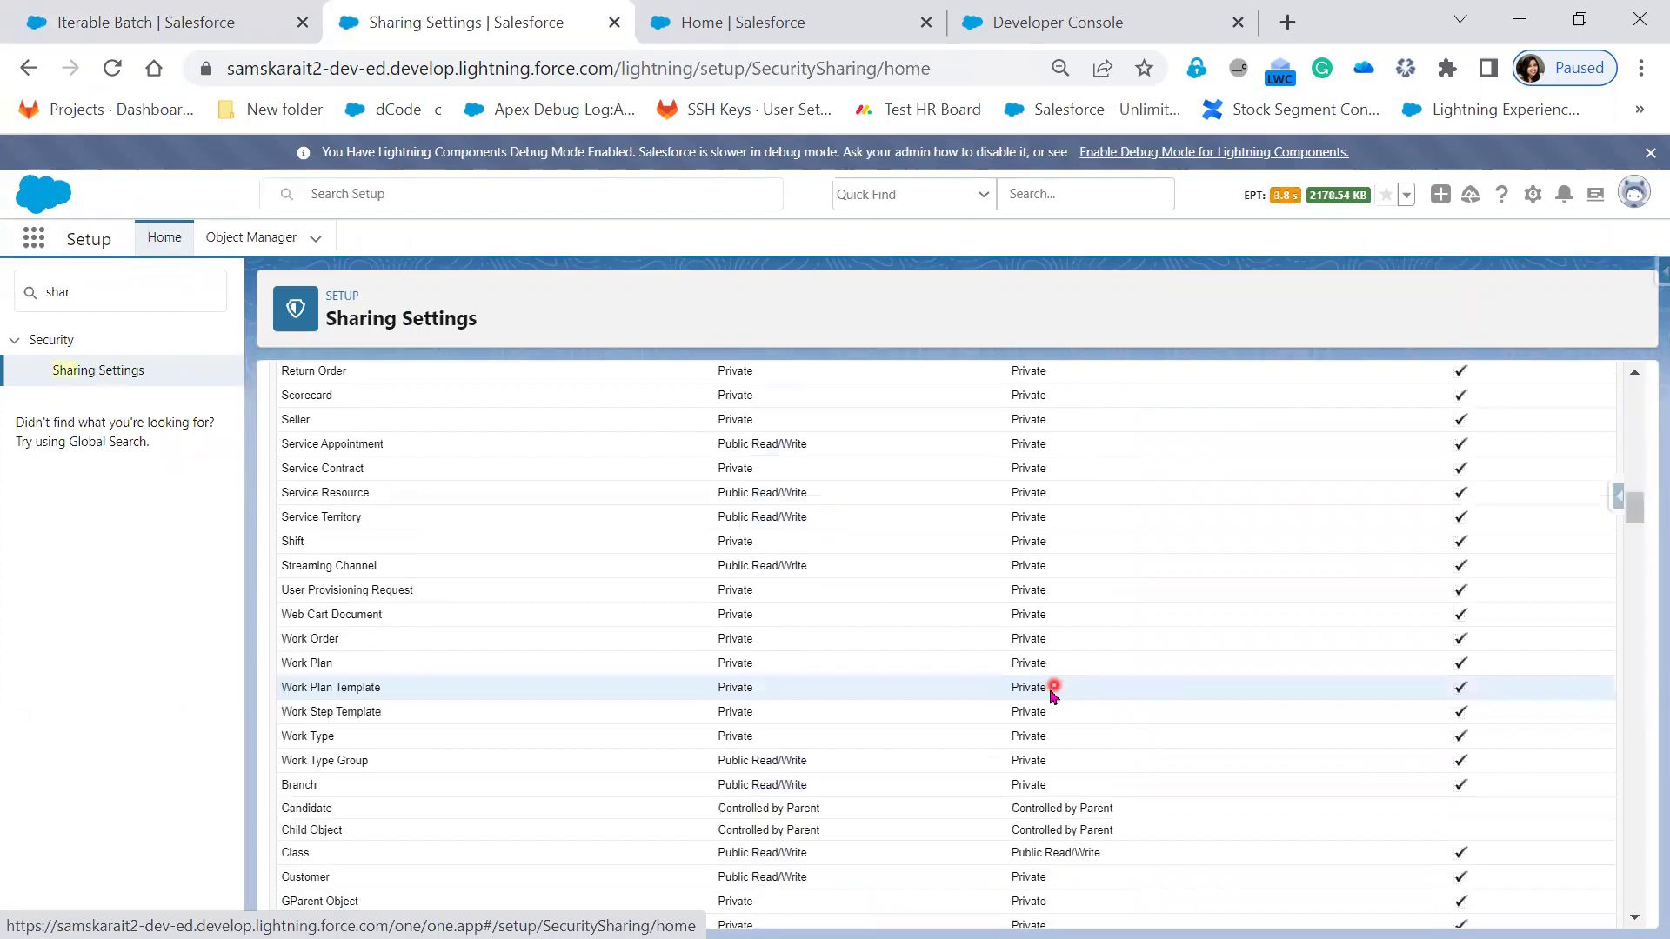
{"action": "scroll", "coordinate": [1052, 691], "scroll_direction": "down", "scroll_amount": 10}
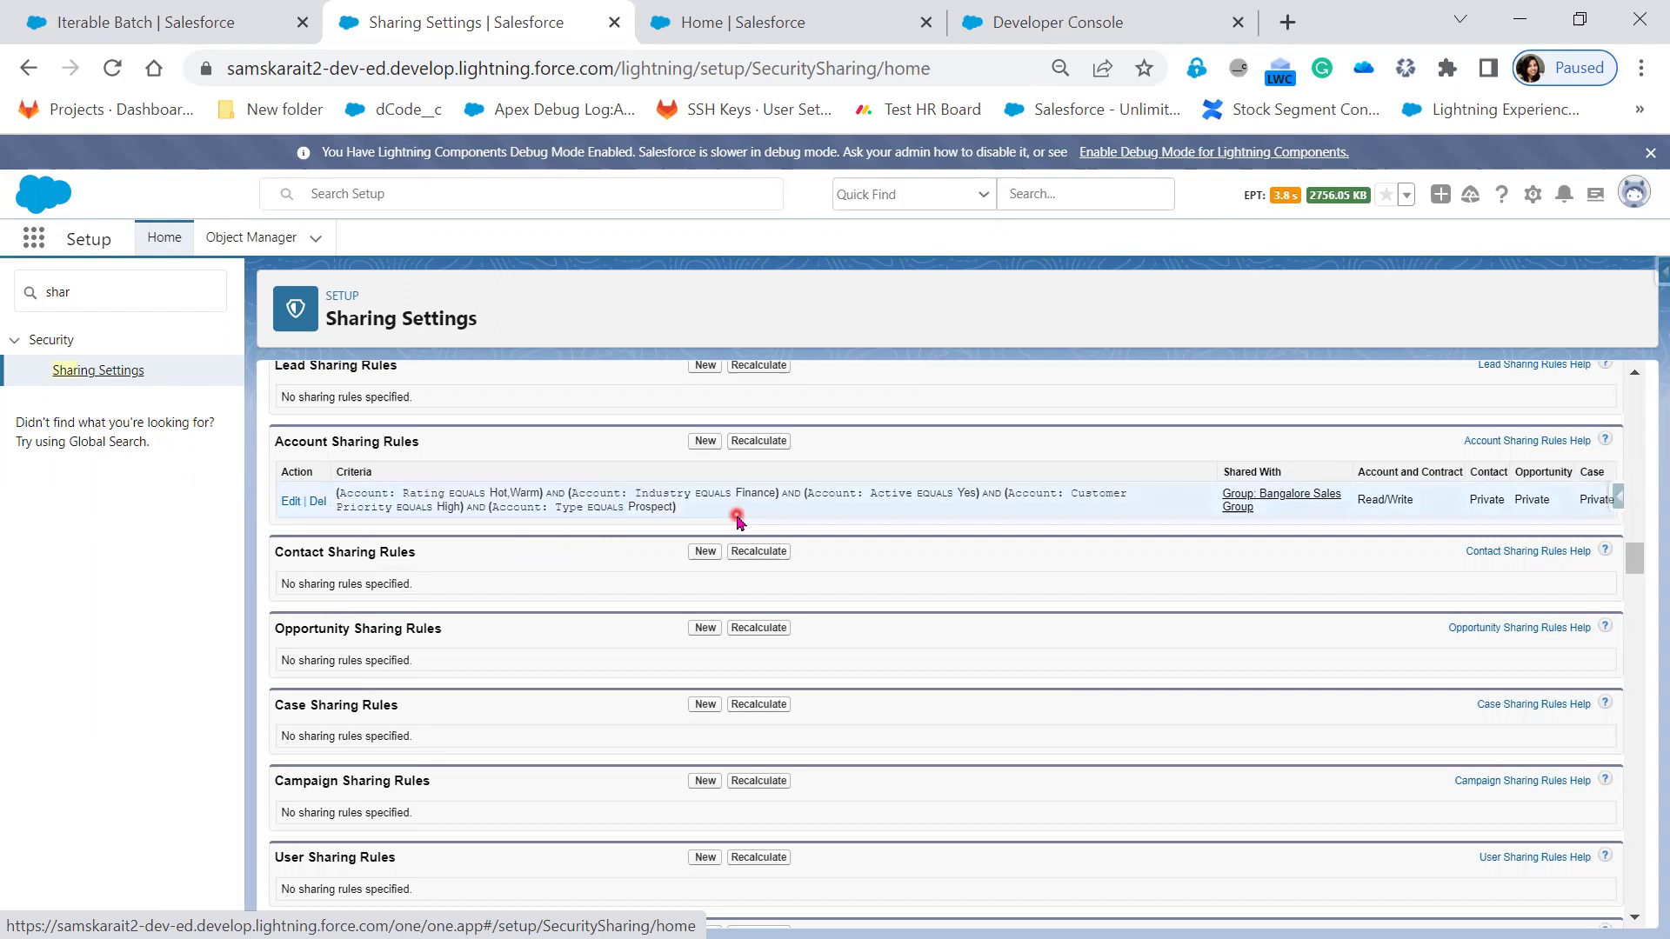
{"action": "left_click", "coordinate": [1641, 68]}
{"action": "left_click", "coordinate": [1561, 311]}
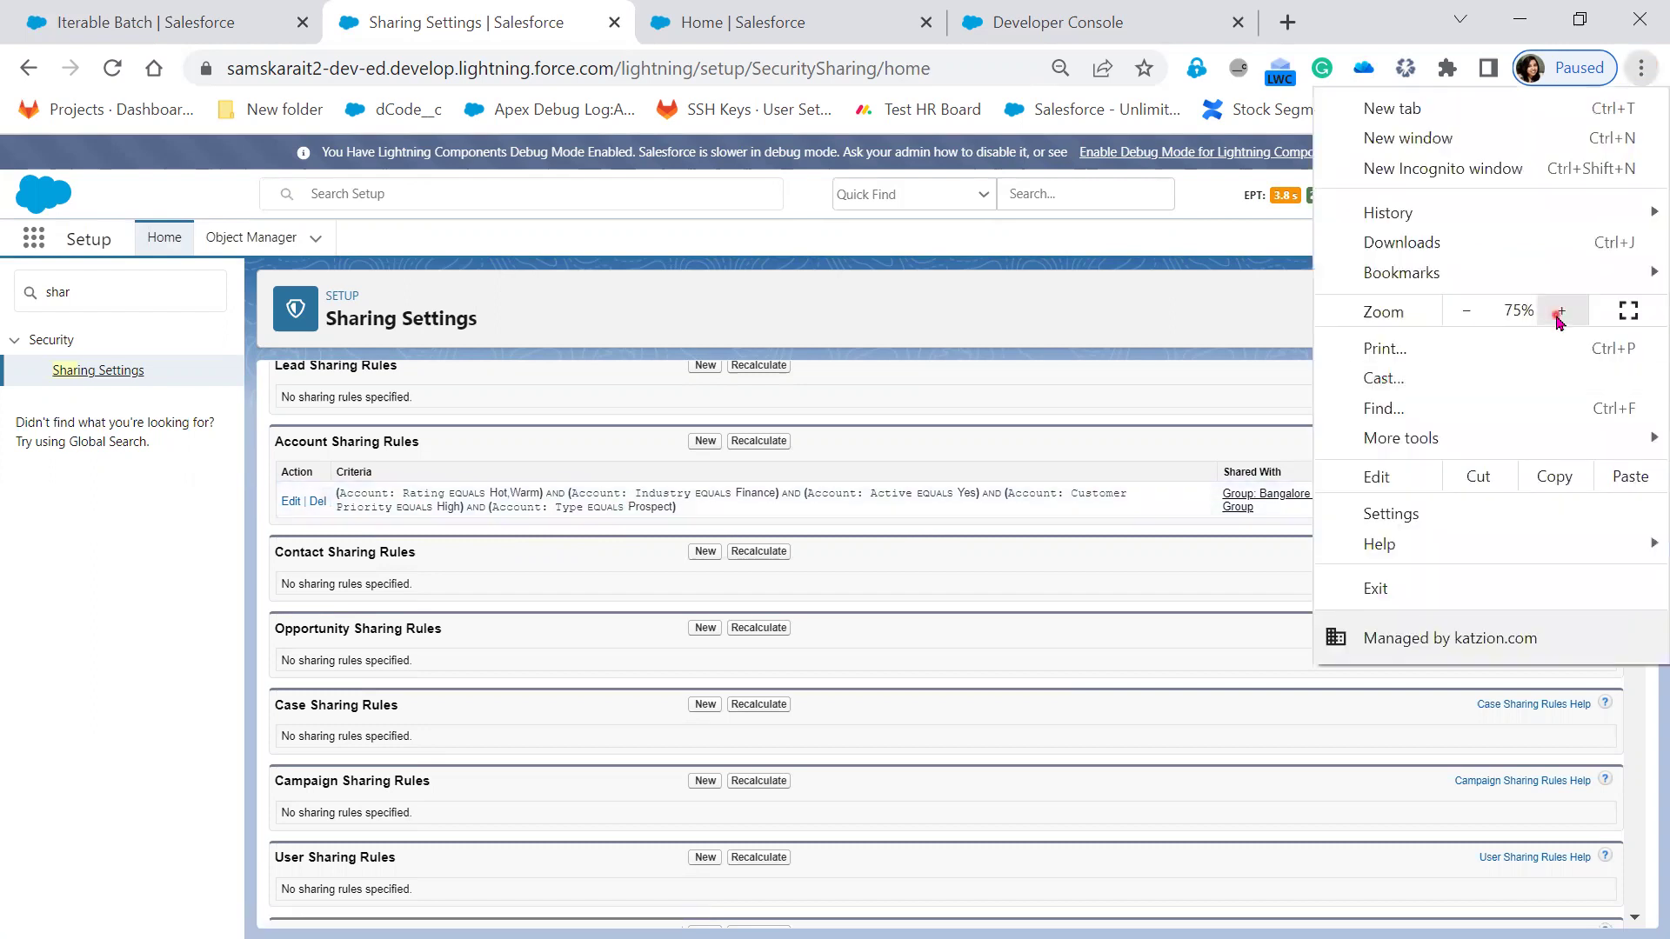
{"action": "left_click", "coordinate": [1558, 313]}
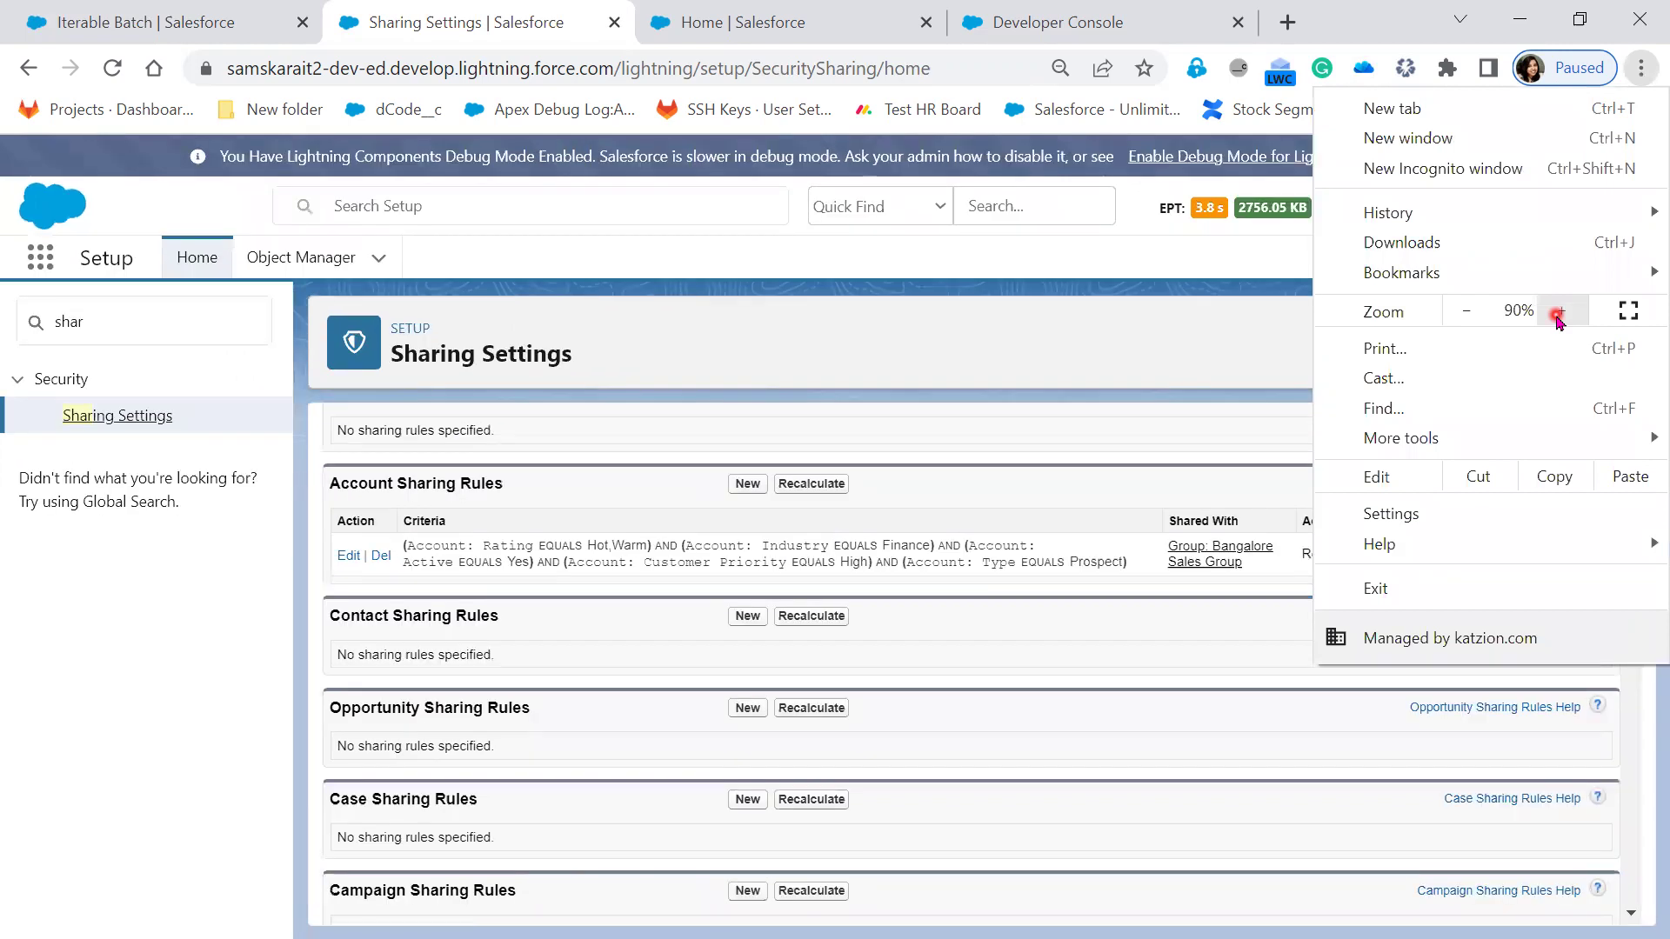
{"action": "left_click", "coordinate": [1557, 315]}
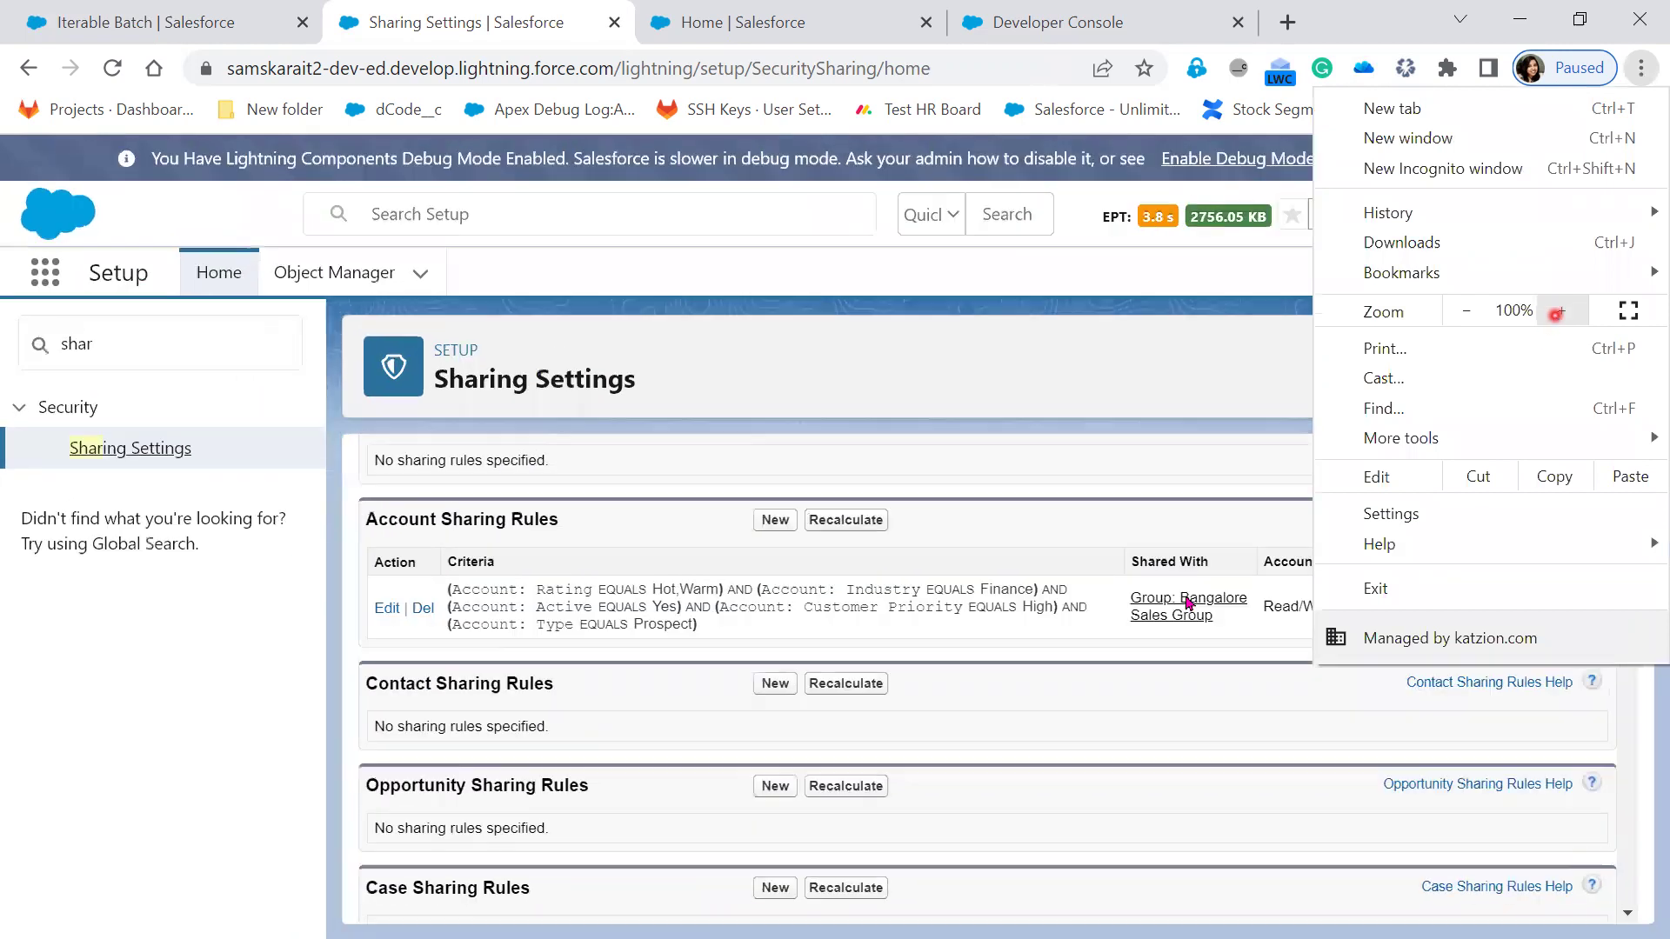
{"action": "left_click", "coordinate": [724, 639]}
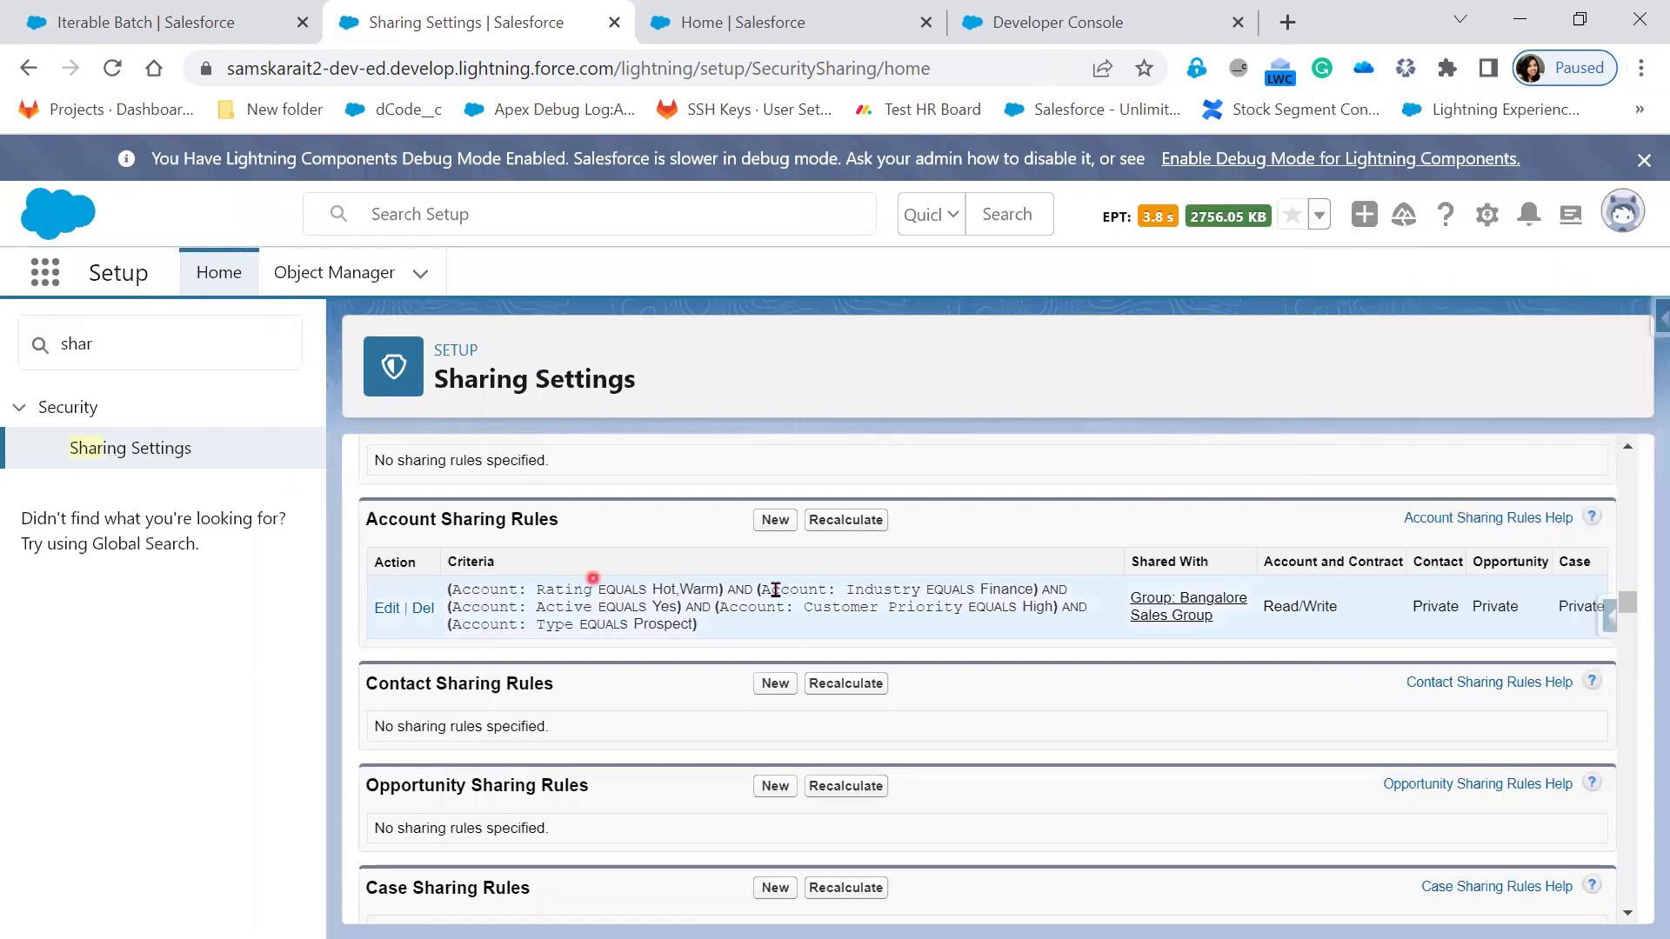
Step: Highlight the full criteria text of the Account sharing rule for reading, then clear the selection
{"action": "left_click_drag", "start_coordinate": [446, 596], "coordinate": [624, 639]}
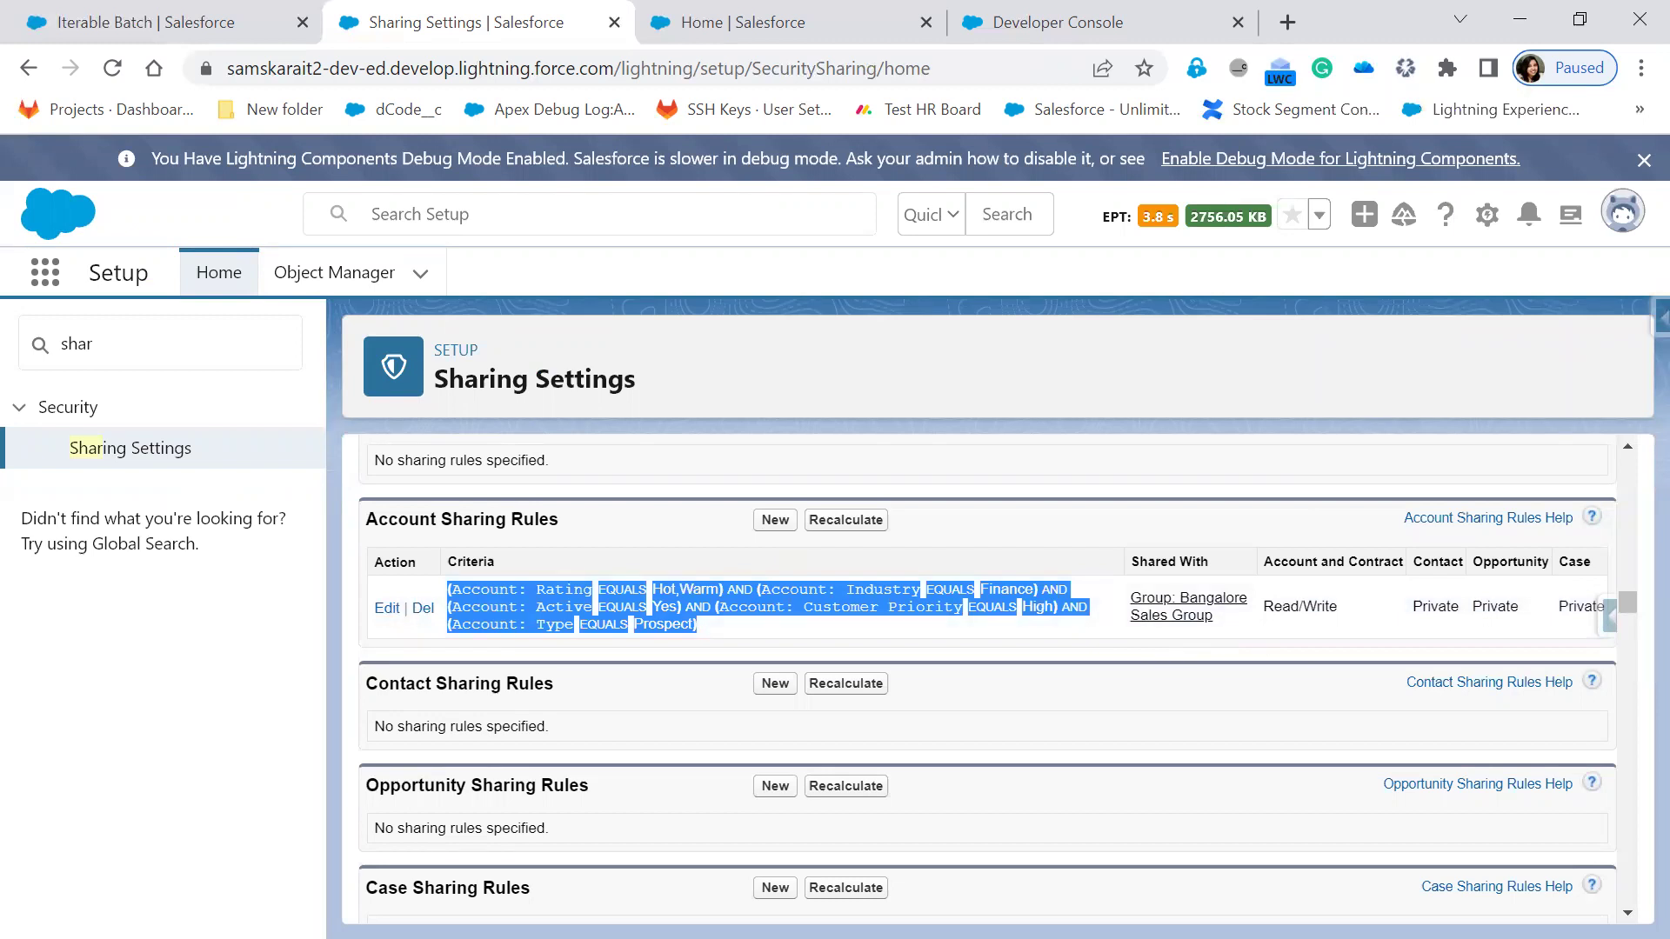
{"action": "left_click", "coordinate": [1266, 691]}
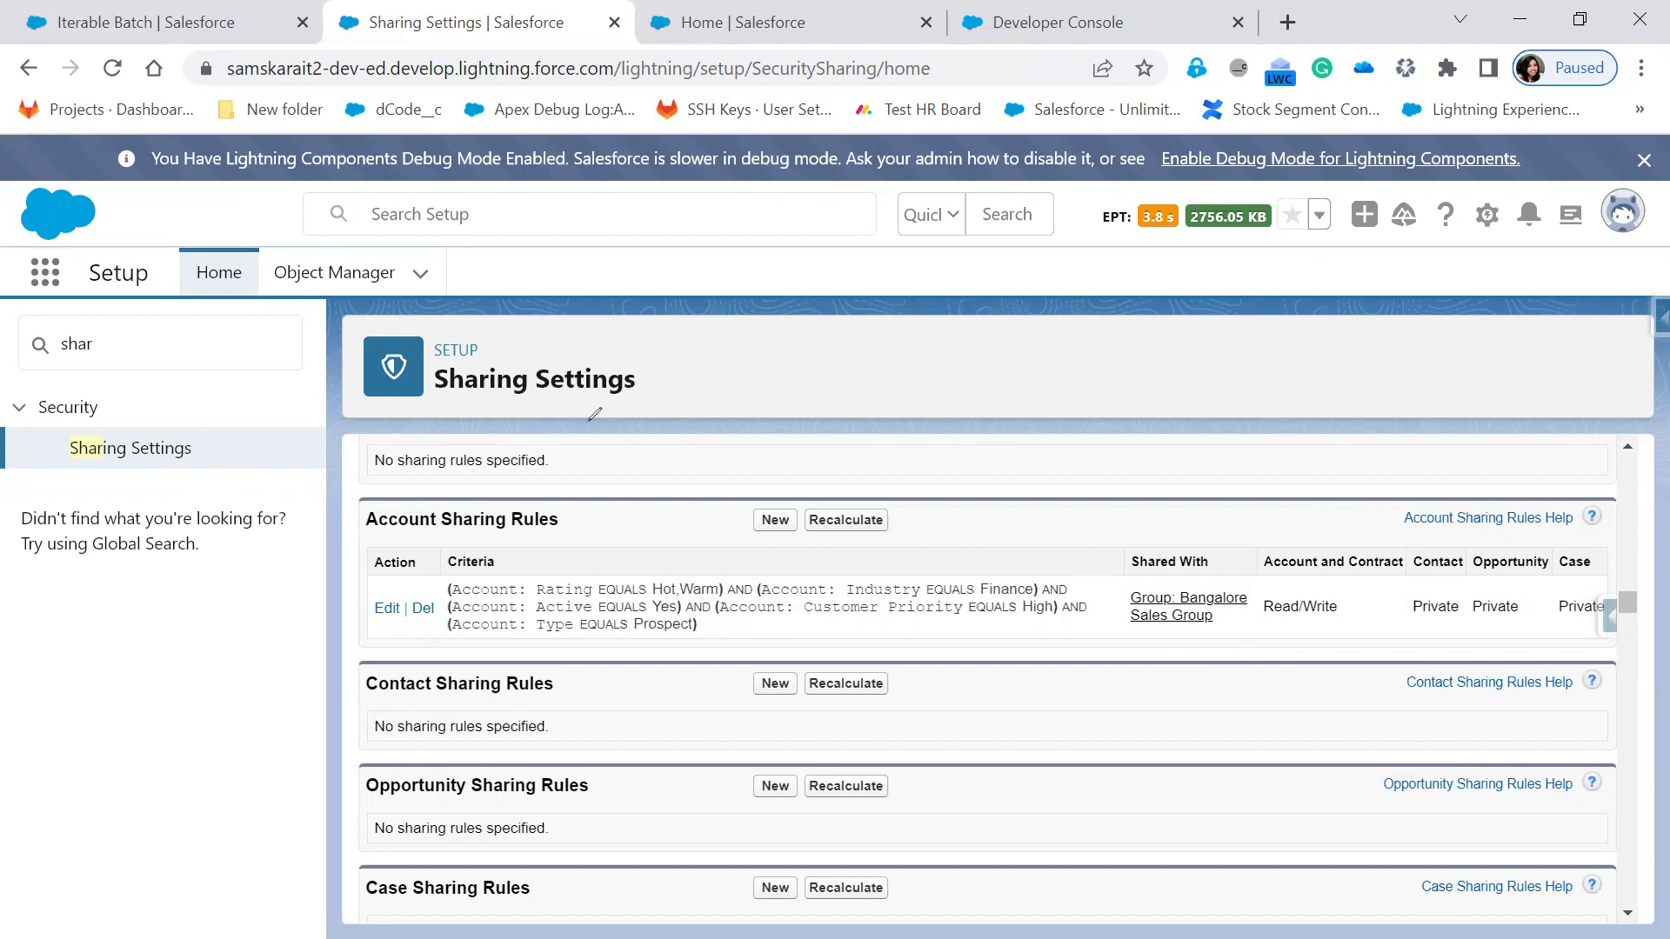
Step: Draw a red freehand annotation row above the Account Sharing Rules with an underlined I, a dash, an F and an arrow to another F
{"action": "mouse_move", "coordinate": [947, 418]}
{"action": "left_mouse_down"}
{"action": "mouse_move", "coordinate": [994, 419]}
{"action": "mouse_move", "coordinate": [964, 461]}
{"action": "mouse_move", "coordinate": [1020, 481]}
{"action": "mouse_move", "coordinate": [1165, 460]}
{"action": "left_mouse_up"}
{"action": "left_click", "coordinate": [1088, 460]}
{"action": "mouse_move", "coordinate": [1201, 432]}
{"action": "left_mouse_down"}
{"action": "mouse_move", "coordinate": [1205, 472]}
{"action": "mouse_move", "coordinate": [1216, 418]}
{"action": "left_mouse_up"}
{"action": "left_click_drag", "start_coordinate": [1191, 445], "coordinate": [1350, 424]}
{"action": "left_click_drag", "start_coordinate": [1342, 407], "coordinate": [1365, 437]}
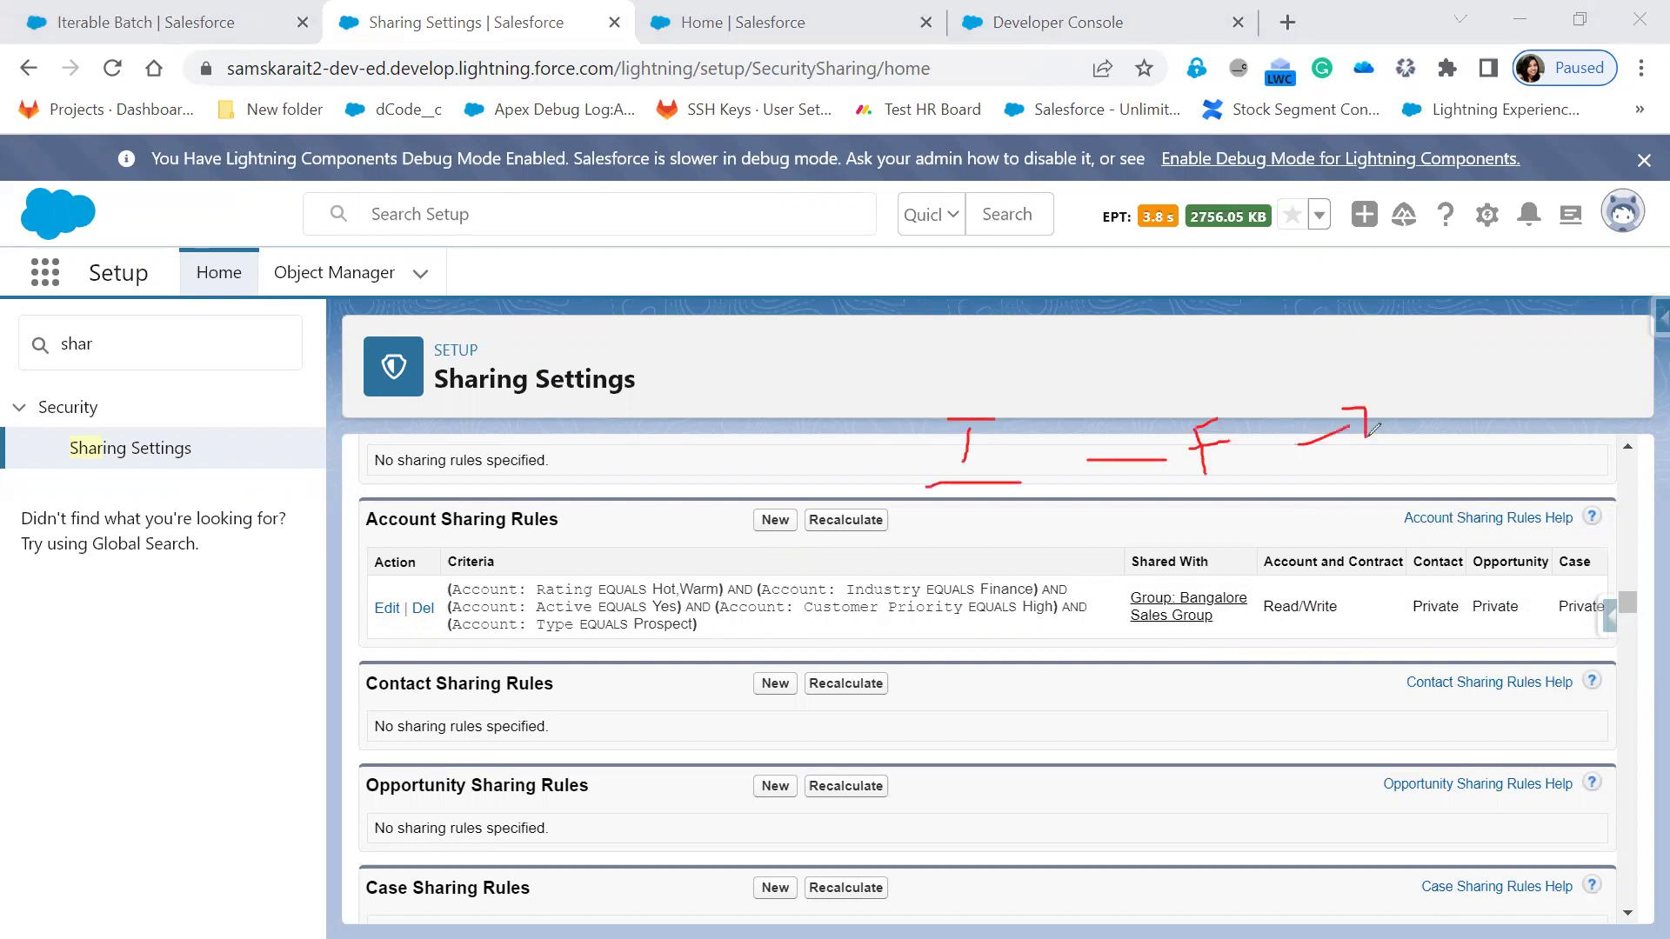
{"action": "left_click_drag", "start_coordinate": [1410, 377], "coordinate": [1424, 436]}
{"action": "left_click_drag", "start_coordinate": [1410, 379], "coordinate": [1440, 367]}
{"action": "left_click_drag", "start_coordinate": [1416, 404], "coordinate": [1439, 398]}
Step: Draw a second red annotation row below the first, with an I, a dash, a letter and an arrow to another letter
{"action": "mouse_move", "coordinate": [1008, 503]}
{"action": "left_mouse_down"}
{"action": "mouse_move", "coordinate": [1007, 556]}
{"action": "mouse_move", "coordinate": [1041, 497]}
{"action": "left_mouse_up"}
{"action": "left_click_drag", "start_coordinate": [980, 559], "coordinate": [1061, 551]}
{"action": "mouse_move", "coordinate": [1154, 516]}
{"action": "left_mouse_down"}
{"action": "mouse_move", "coordinate": [1196, 503]}
{"action": "mouse_move", "coordinate": [1226, 525]}
{"action": "left_mouse_up"}
{"action": "mouse_move", "coordinate": [1218, 509]}
{"action": "left_mouse_down"}
{"action": "mouse_move", "coordinate": [1247, 497]}
{"action": "mouse_move", "coordinate": [1239, 530]}
{"action": "left_mouse_up"}
{"action": "mouse_move", "coordinate": [1319, 506]}
{"action": "left_mouse_down"}
{"action": "mouse_move", "coordinate": [1401, 504]}
{"action": "mouse_move", "coordinate": [1413, 522]}
{"action": "left_mouse_up"}
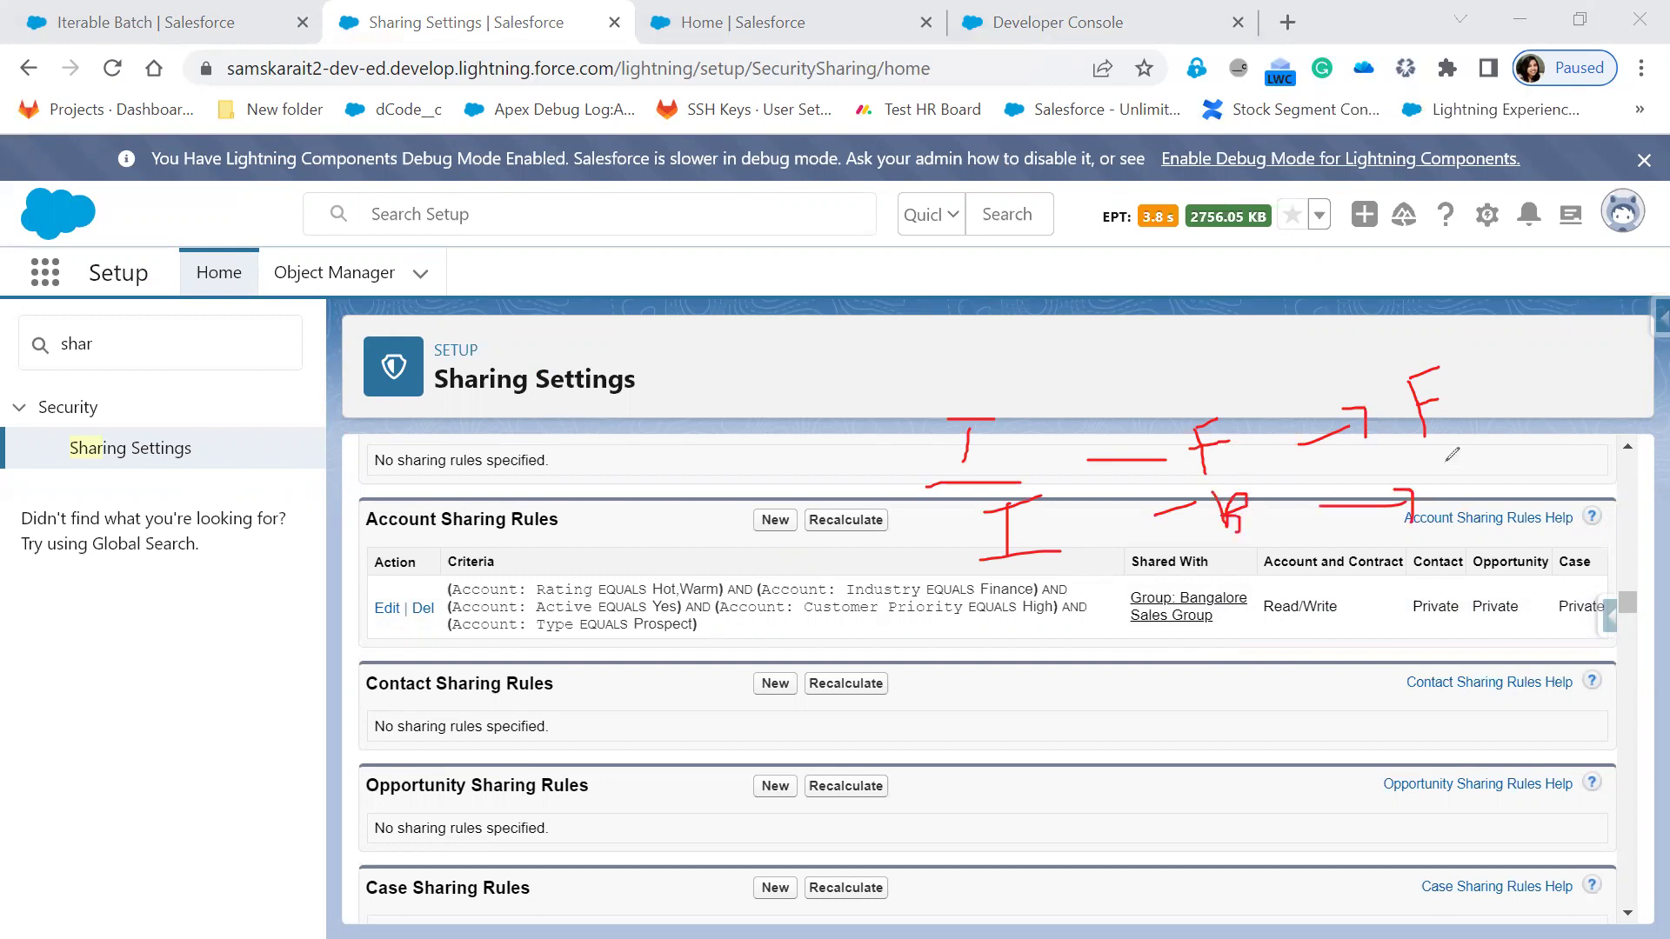
{"action": "mouse_move", "coordinate": [1447, 461]}
{"action": "left_mouse_down"}
{"action": "mouse_move", "coordinate": [1420, 491]}
{"action": "mouse_move", "coordinate": [1439, 479]}
{"action": "mouse_move", "coordinate": [1472, 496]}
{"action": "left_mouse_up"}
Step: Draw a third red annotation row with an I, a dash and an arrow, and enclose all three rows in a freehand outline
{"action": "left_click_drag", "start_coordinate": [1048, 582], "coordinate": [1005, 598]}
{"action": "mouse_move", "coordinate": [1022, 594]}
{"action": "left_mouse_down"}
{"action": "mouse_move", "coordinate": [1029, 644]}
{"action": "mouse_move", "coordinate": [1002, 672]}
{"action": "left_mouse_up"}
{"action": "mouse_move", "coordinate": [1130, 620]}
{"action": "left_mouse_down"}
{"action": "mouse_move", "coordinate": [1278, 617]}
{"action": "mouse_move", "coordinate": [1338, 595]}
{"action": "left_mouse_up"}
{"action": "left_click_drag", "start_coordinate": [1278, 613], "coordinate": [1344, 574]}
{"action": "left_click_drag", "start_coordinate": [1381, 570], "coordinate": [1433, 549]}
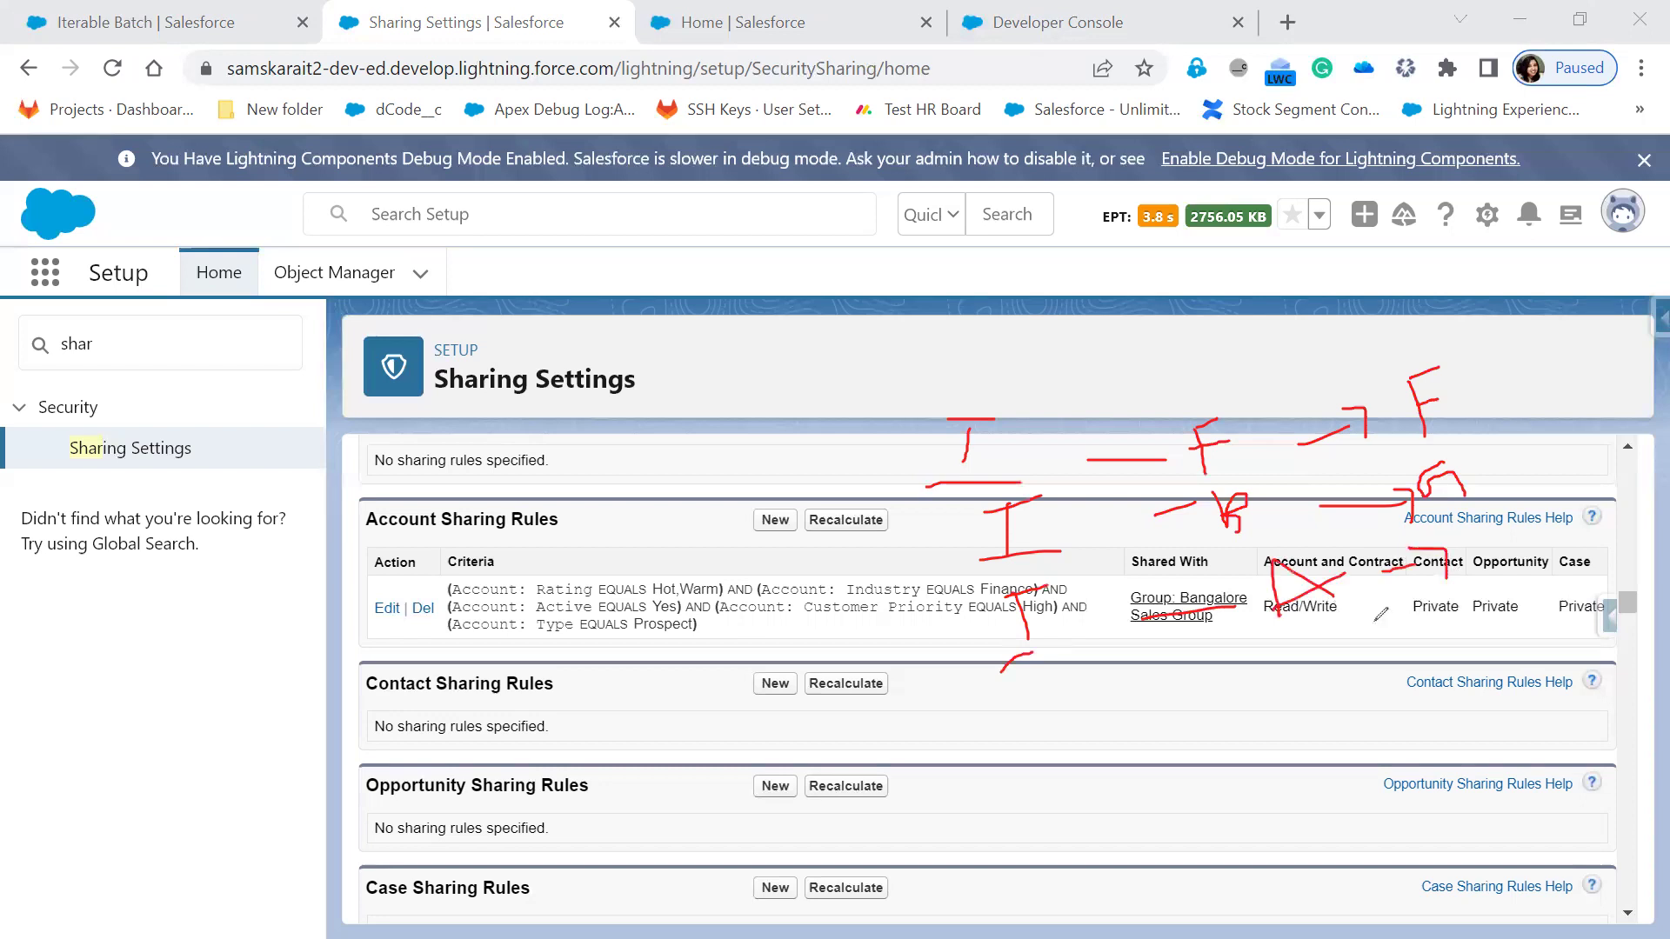
{"action": "mouse_move", "coordinate": [904, 400]}
{"action": "left_mouse_down"}
{"action": "mouse_move", "coordinate": [922, 617]}
{"action": "mouse_move", "coordinate": [1104, 694]}
{"action": "mouse_move", "coordinate": [1550, 613]}
{"action": "mouse_move", "coordinate": [1535, 383]}
{"action": "left_mouse_up"}
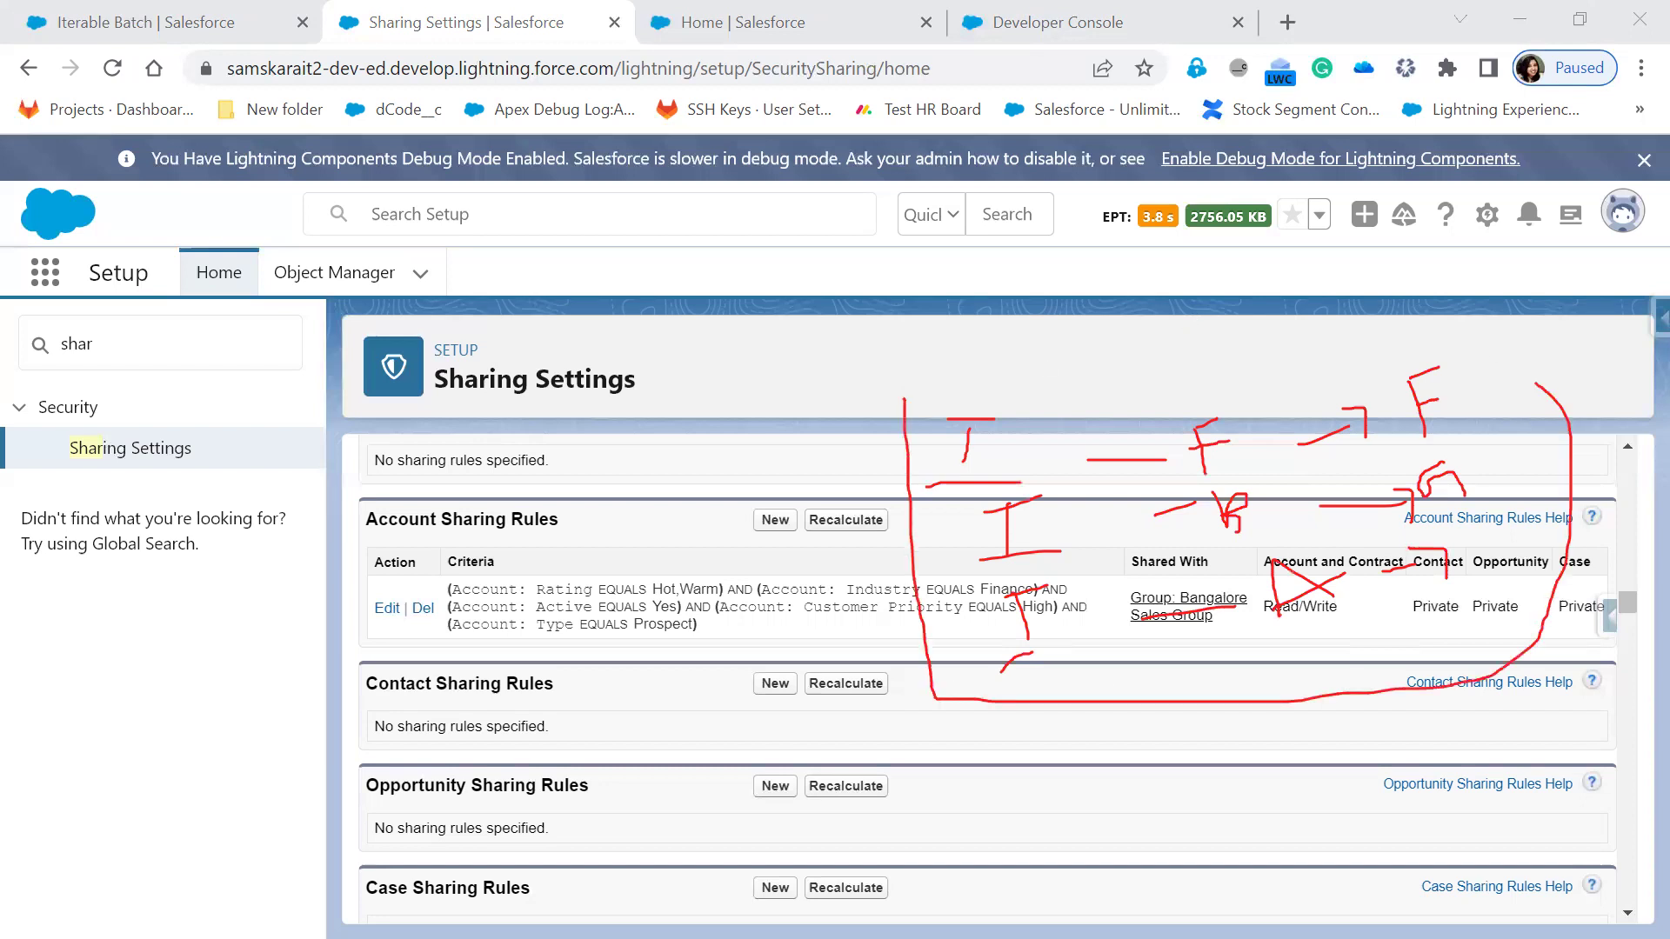
Step: Start a new Account sharing rule and view its record, user and access-level options
{"action": "left_click", "coordinate": [785, 524]}
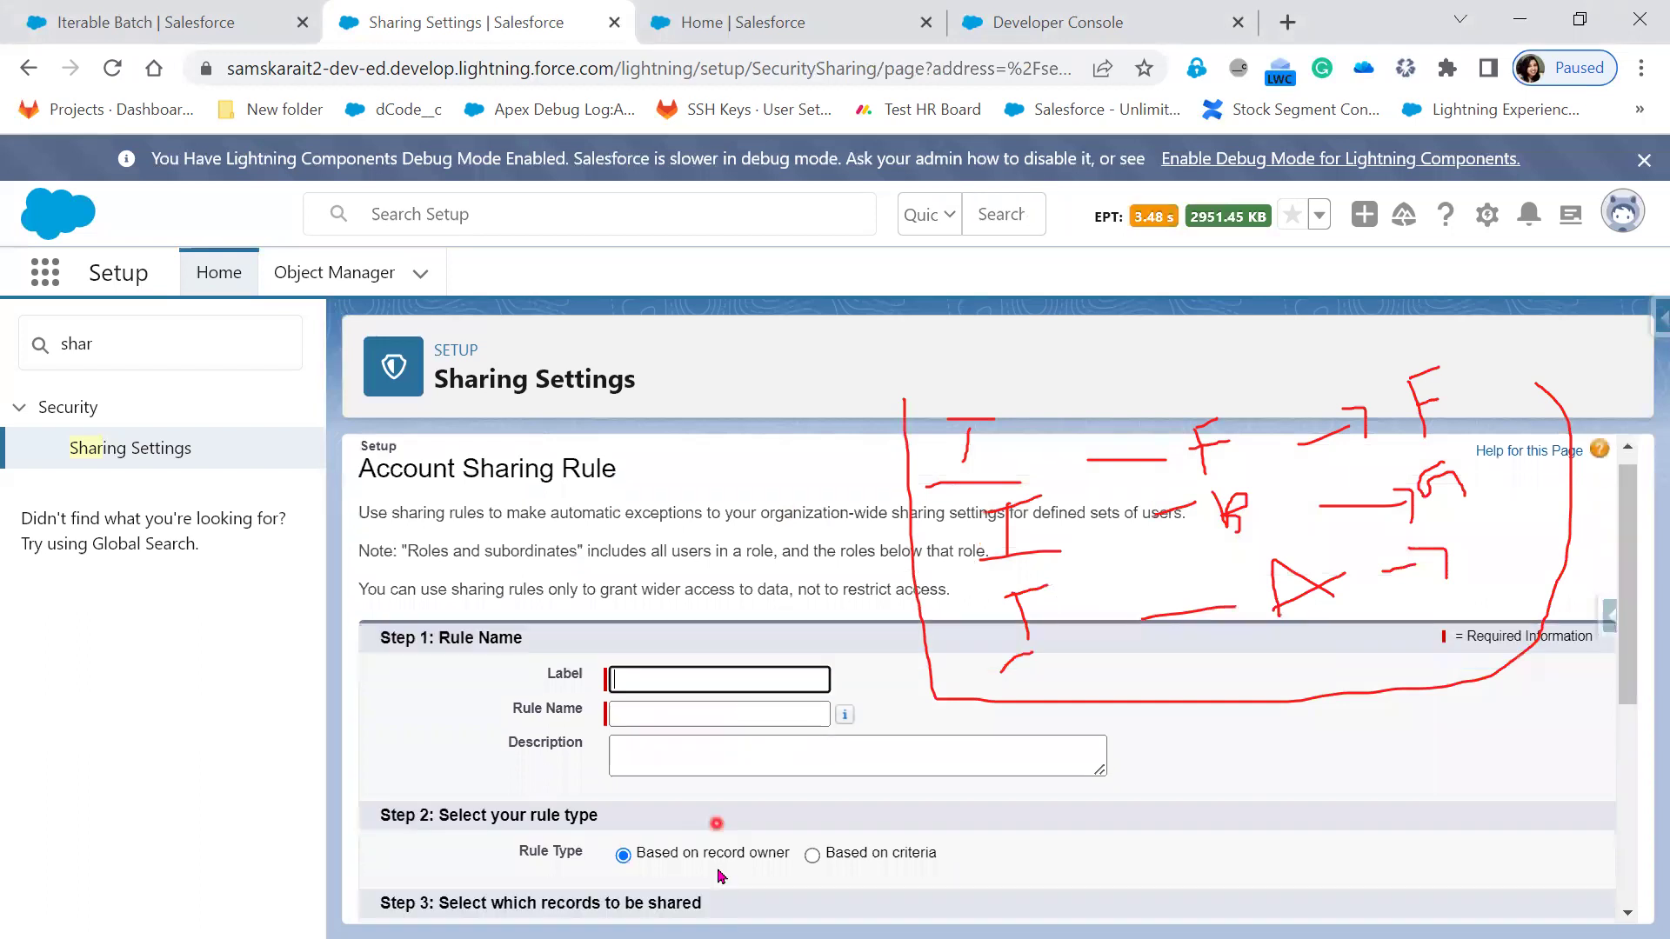
{"action": "scroll", "coordinate": [670, 809], "scroll_direction": "down", "scroll_amount": 3}
{"action": "scroll", "coordinate": [665, 826], "scroll_direction": "down", "scroll_amount": 2}
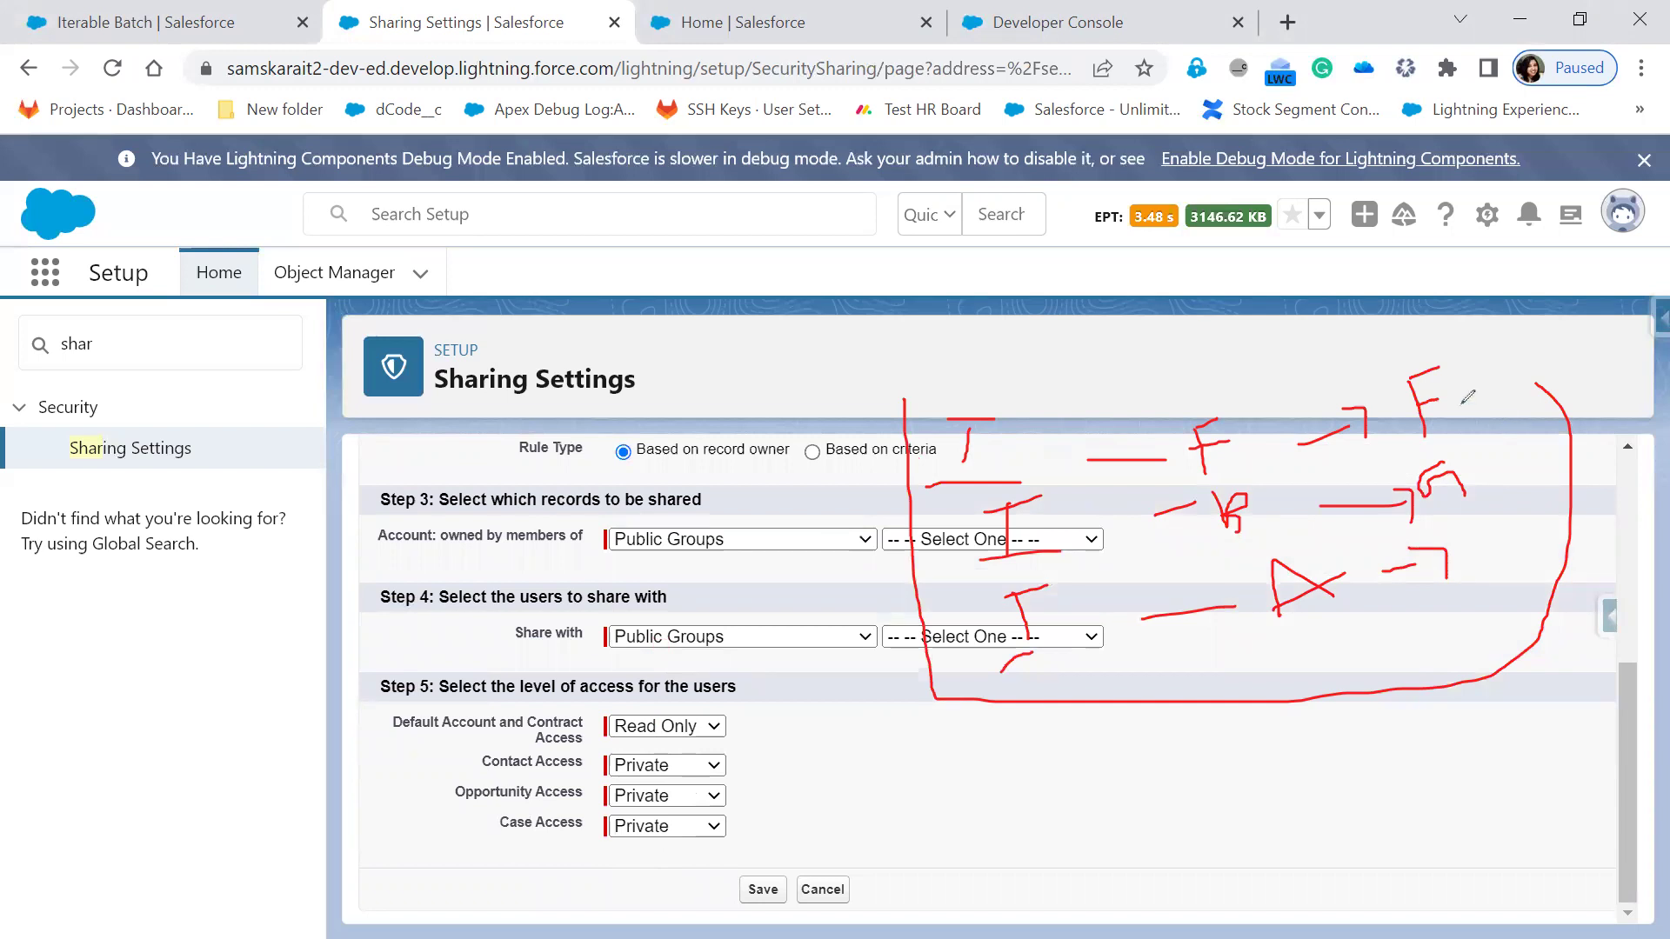
Step: Draw an upward arrow from the top F to labels P, P1, P2 and P3, and view the Default Account and Contract Access choices
{"action": "left_click", "coordinate": [1411, 356]}
{"action": "mouse_move", "coordinate": [1414, 324]}
{"action": "left_mouse_down"}
{"action": "mouse_move", "coordinate": [1410, 357]}
{"action": "mouse_move", "coordinate": [1421, 278]}
{"action": "left_mouse_up"}
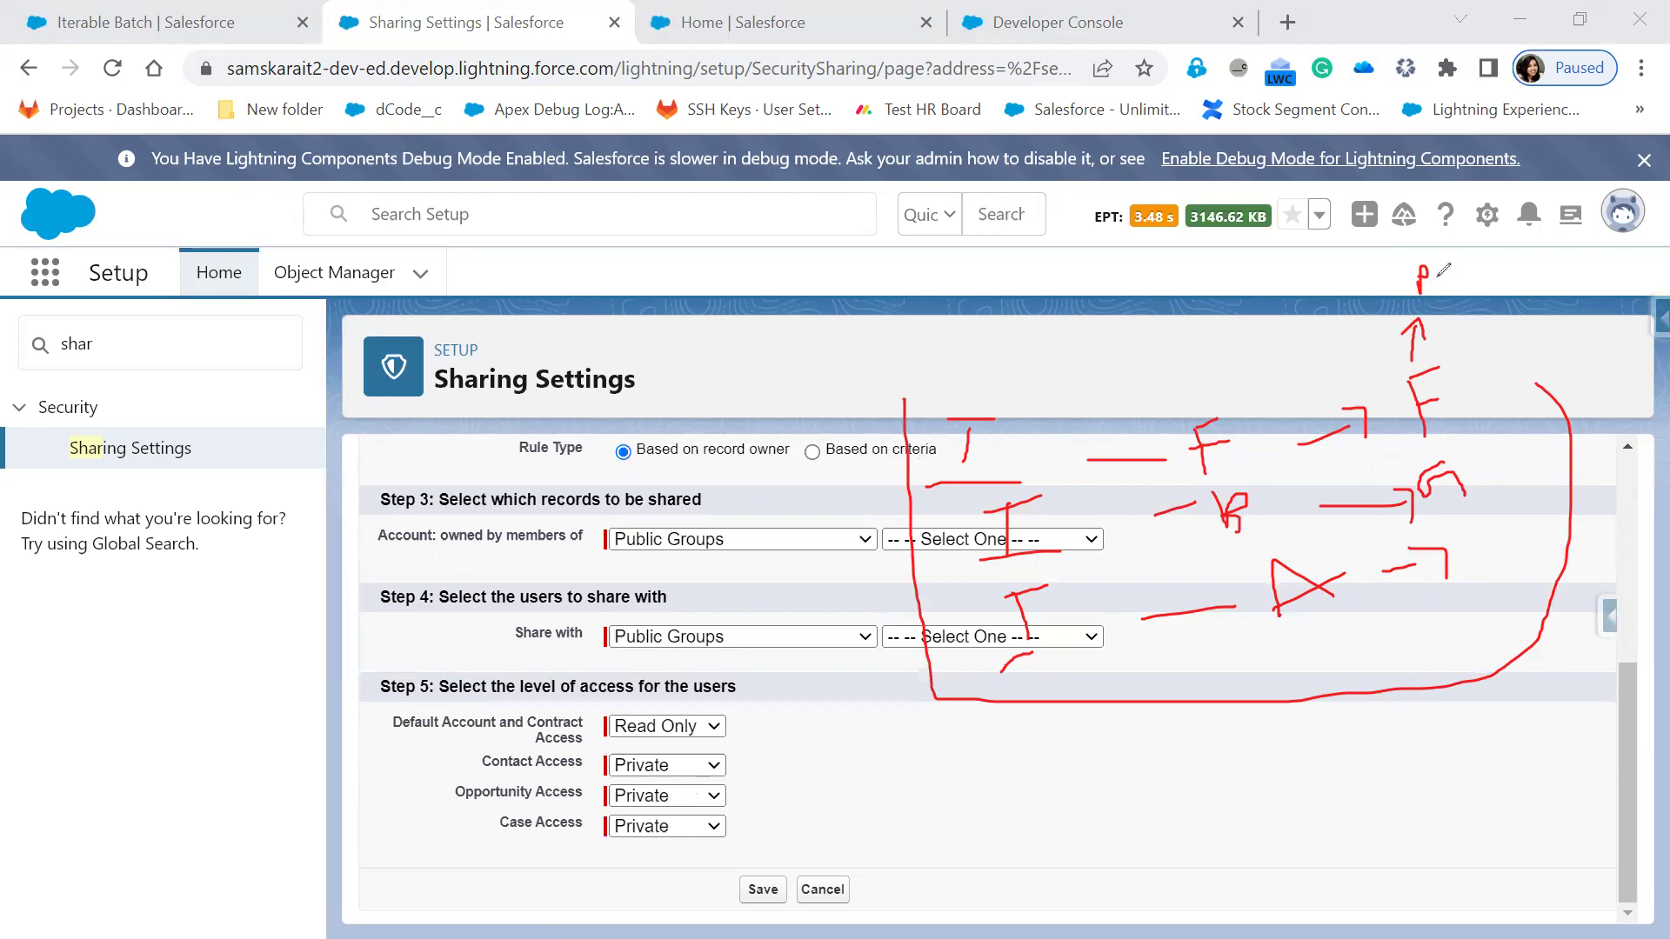
{"action": "mouse_move", "coordinate": [1433, 277]}
{"action": "left_mouse_down"}
{"action": "mouse_move", "coordinate": [1433, 294]}
{"action": "mouse_move", "coordinate": [1349, 279]}
{"action": "left_mouse_up"}
{"action": "mouse_move", "coordinate": [1460, 278]}
{"action": "left_mouse_down"}
{"action": "mouse_move", "coordinate": [1482, 261]}
{"action": "mouse_move", "coordinate": [1485, 283]}
{"action": "mouse_move", "coordinate": [1509, 278]}
{"action": "mouse_move", "coordinate": [1520, 247]}
{"action": "left_mouse_up"}
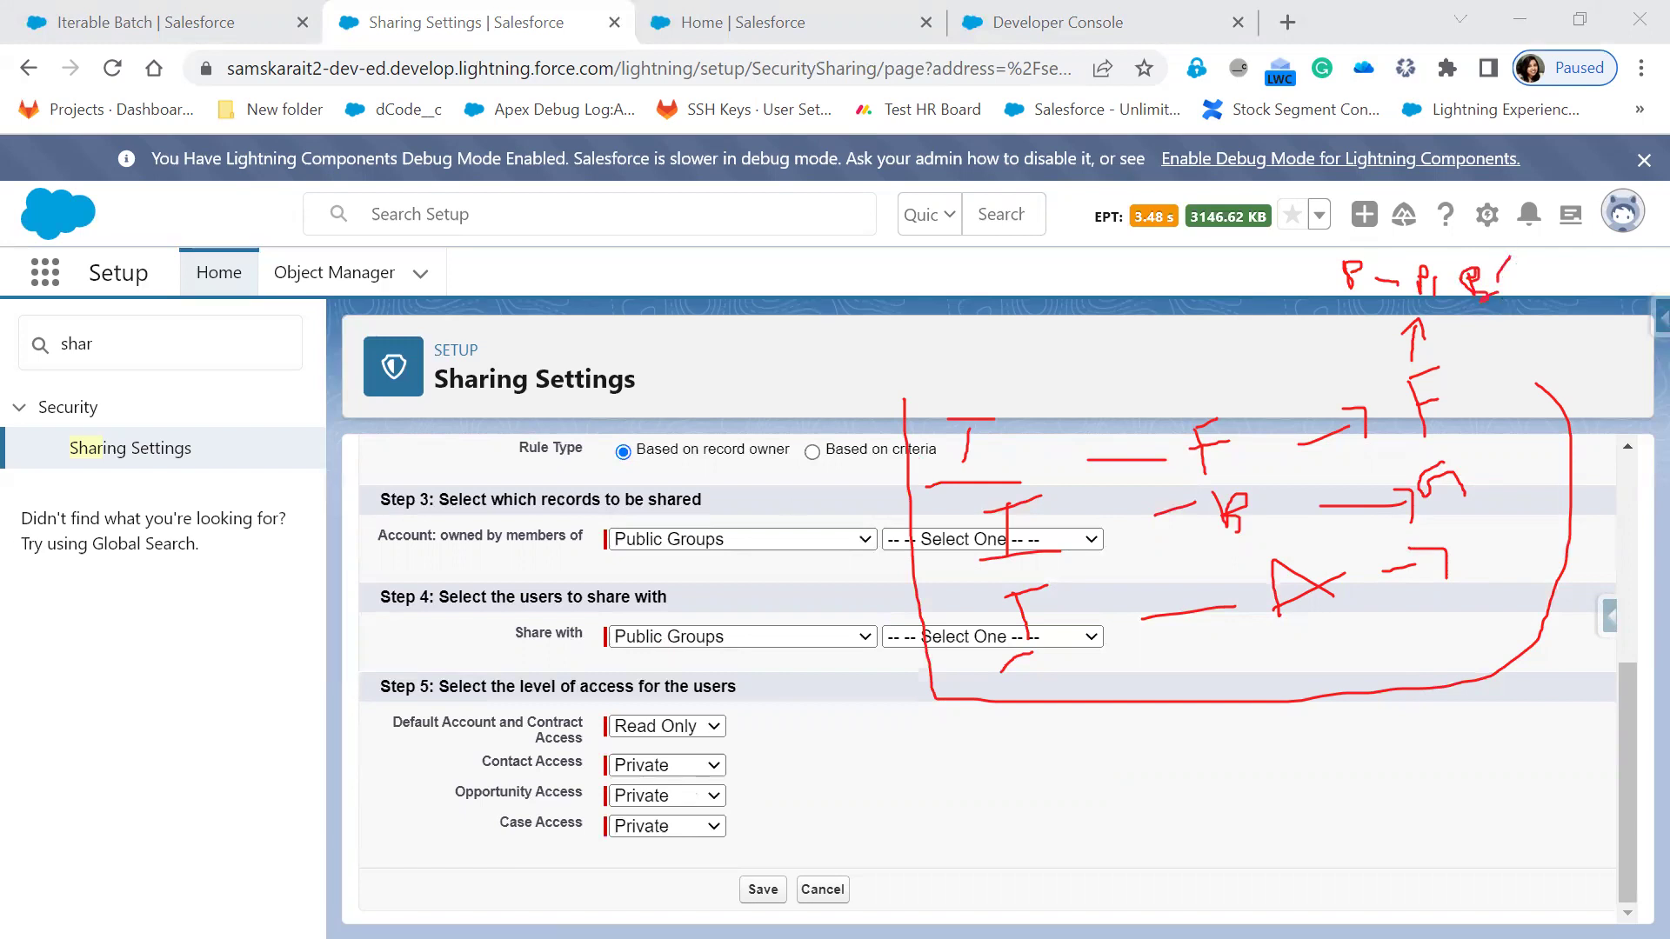
{"action": "left_click", "coordinate": [711, 726]}
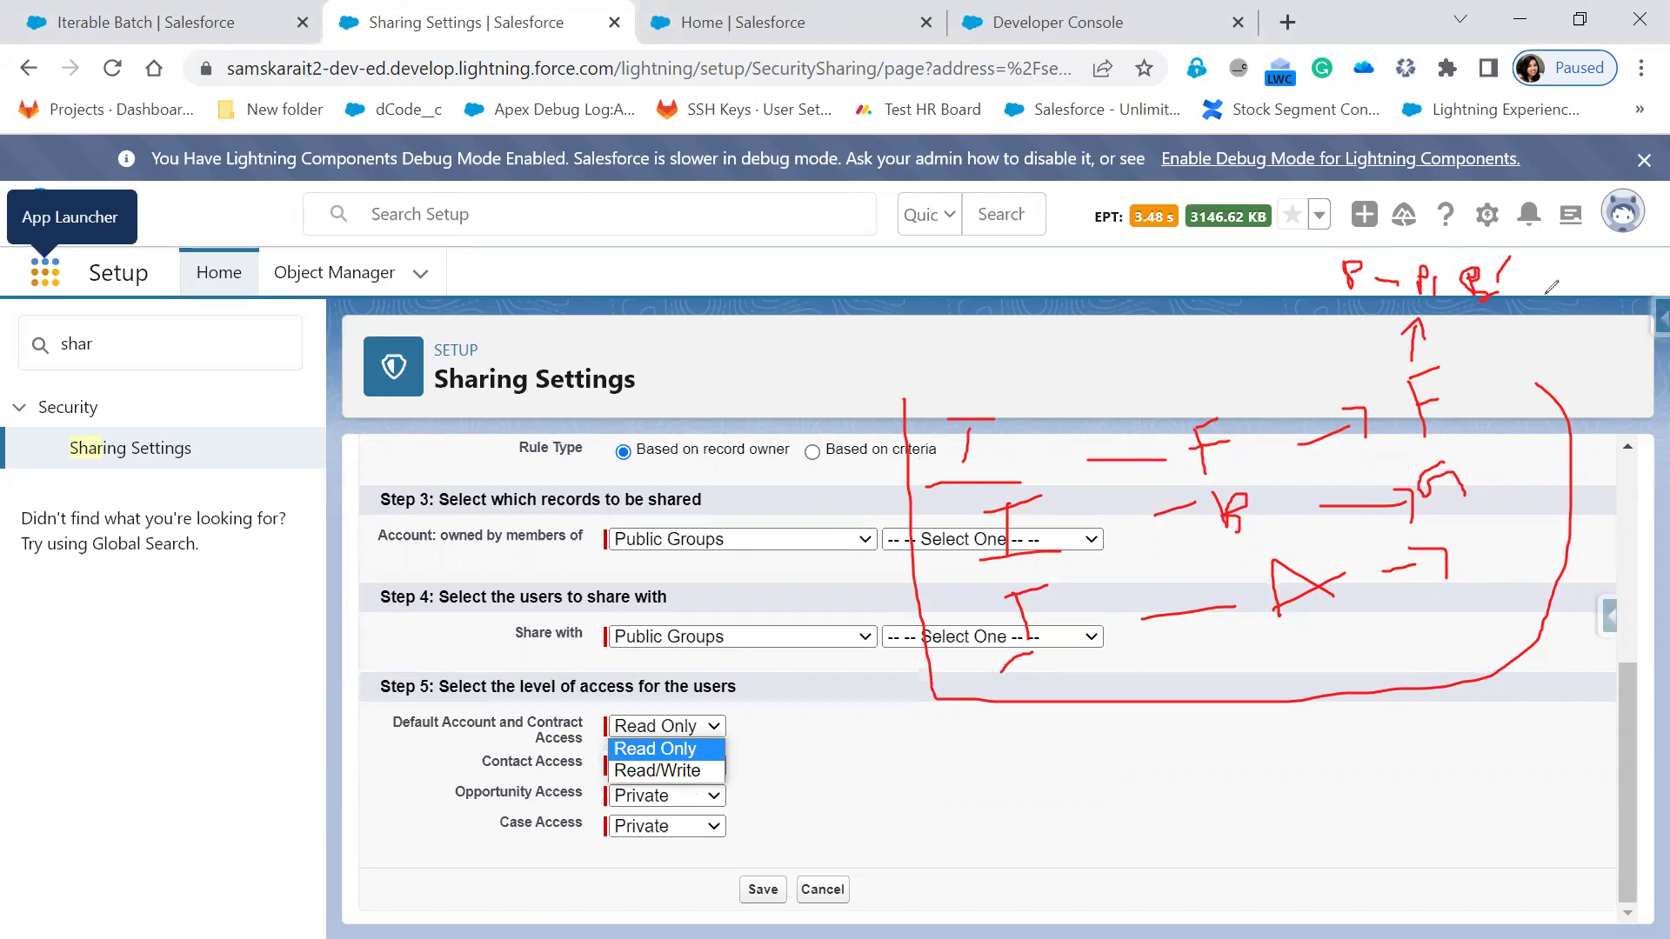
{"action": "mouse_move", "coordinate": [1536, 277]}
{"action": "left_mouse_down"}
{"action": "mouse_move", "coordinate": [1553, 313]}
{"action": "mouse_move", "coordinate": [1581, 315]}
{"action": "mouse_move", "coordinate": [1573, 330]}
{"action": "left_mouse_up"}
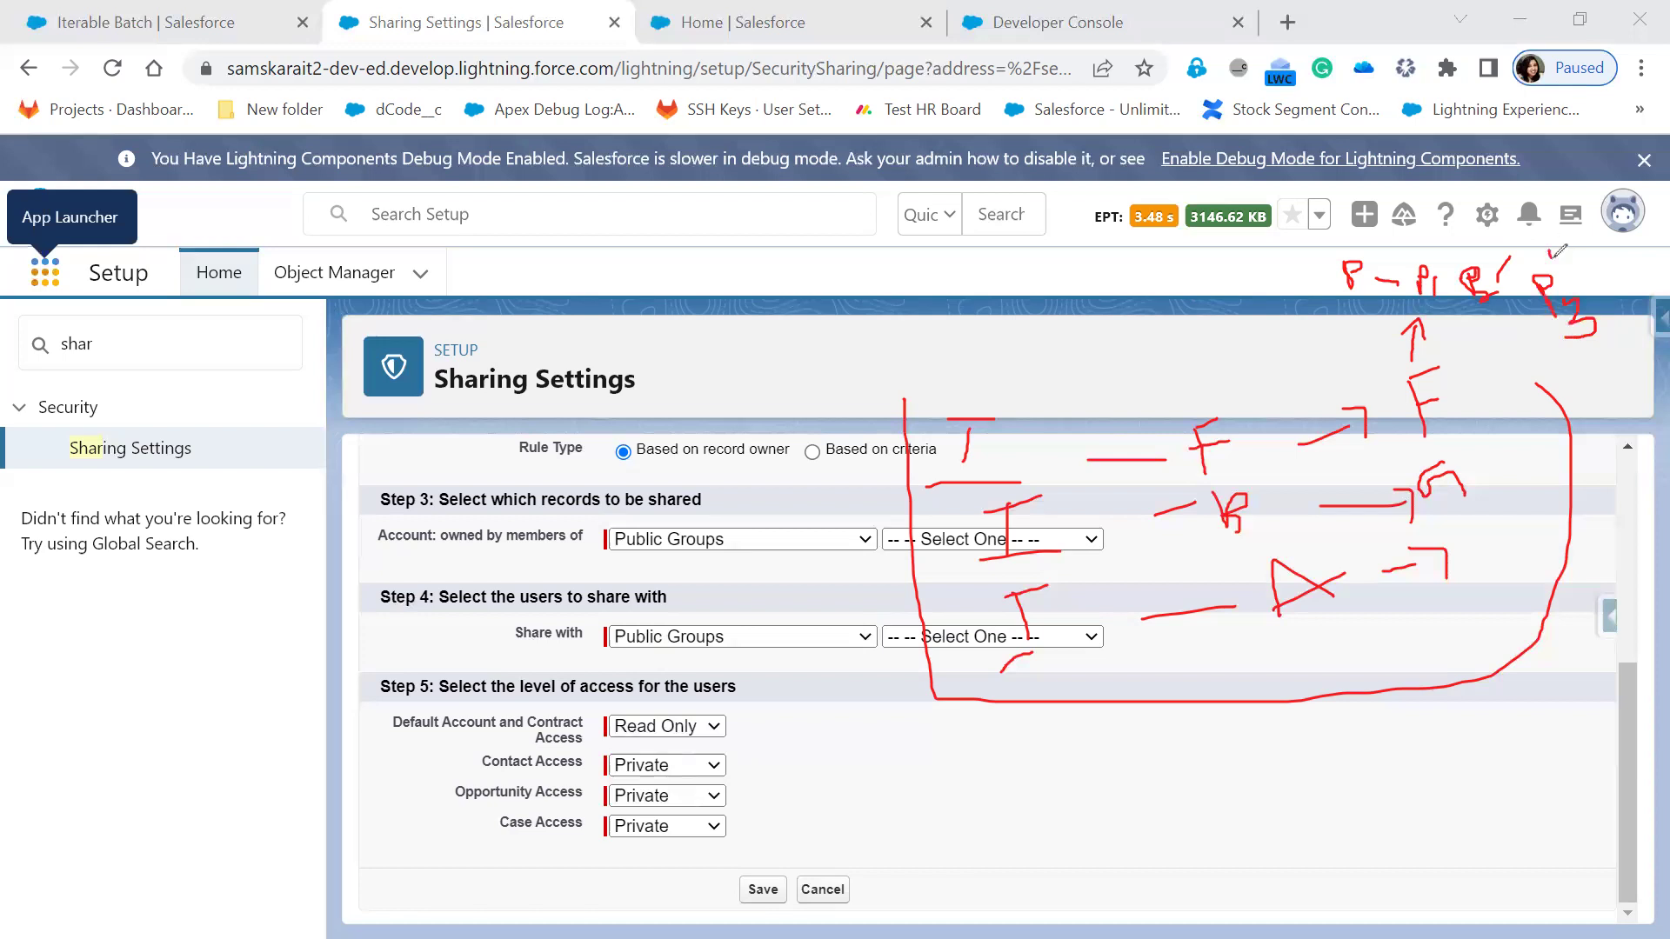
{"action": "left_click_drag", "start_coordinate": [1570, 233], "coordinate": [1583, 276]}
Step: Draw a larger freehand outline around all the annotation rows and the P labels
{"action": "left_click_drag", "start_coordinate": [879, 350], "coordinate": [878, 381]}
{"action": "mouse_move", "coordinate": [1104, 741]}
{"action": "left_mouse_down"}
{"action": "mouse_move", "coordinate": [1469, 687]}
{"action": "mouse_move", "coordinate": [1610, 402]}
{"action": "mouse_move", "coordinate": [1617, 326]}
{"action": "left_mouse_up"}
{"action": "left_click_drag", "start_coordinate": [1259, 231], "coordinate": [821, 350]}
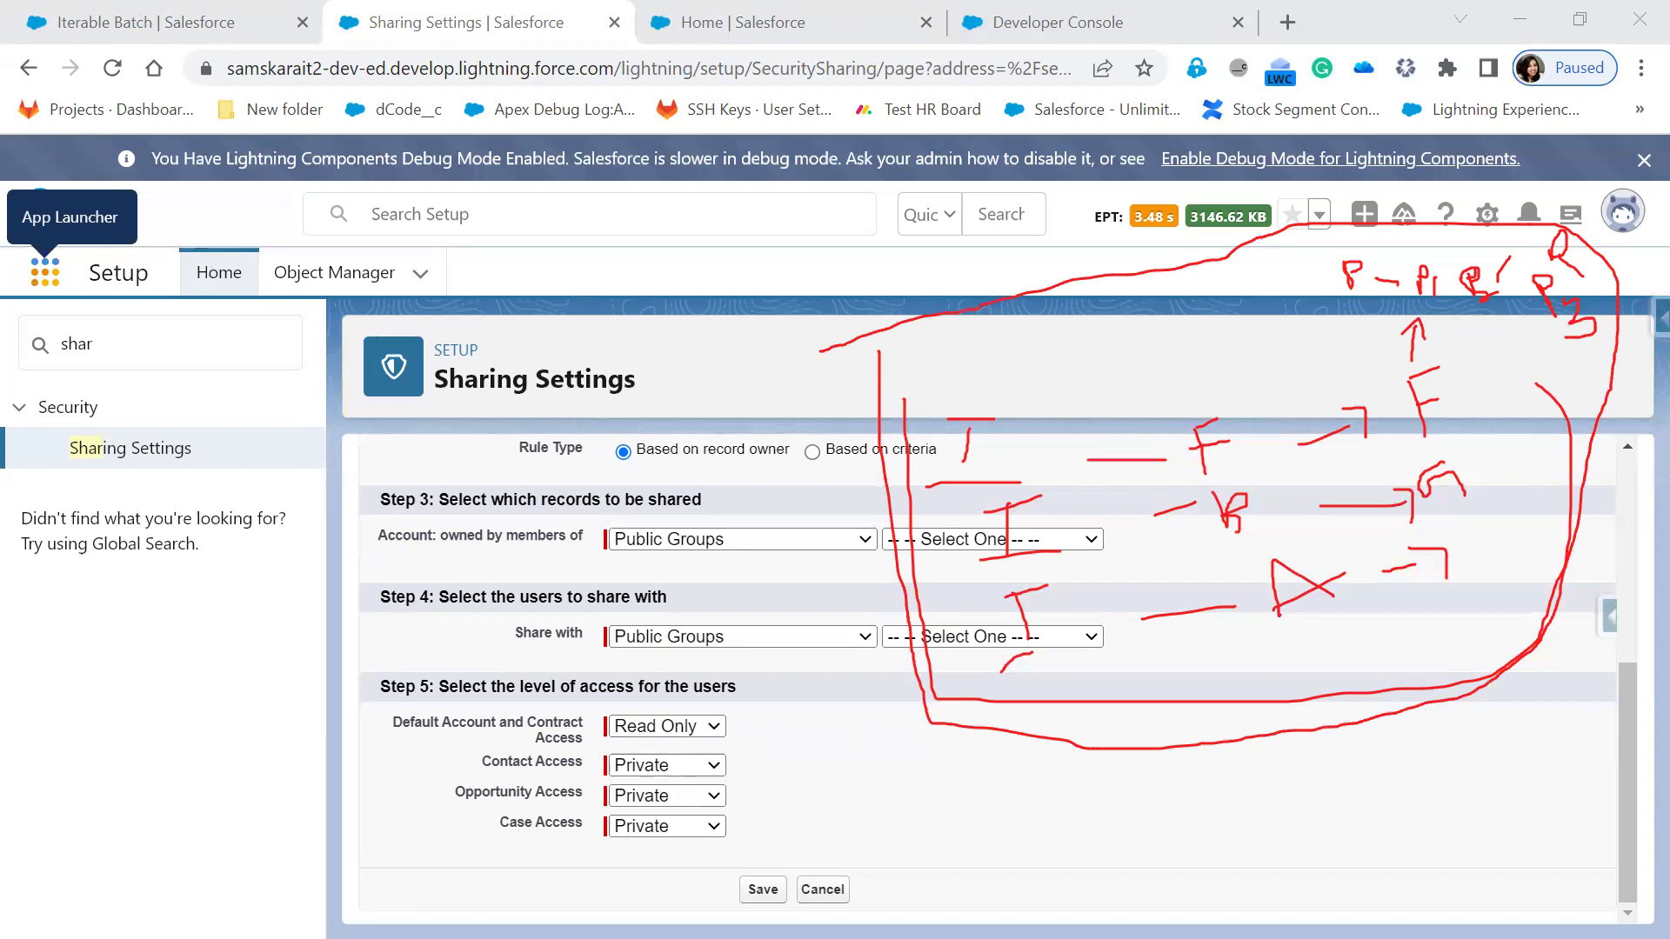
Step: Cancel the new Account sharing rule and clear all the red annotations from the Sharing Settings page
{"action": "left_click", "coordinate": [823, 890]}
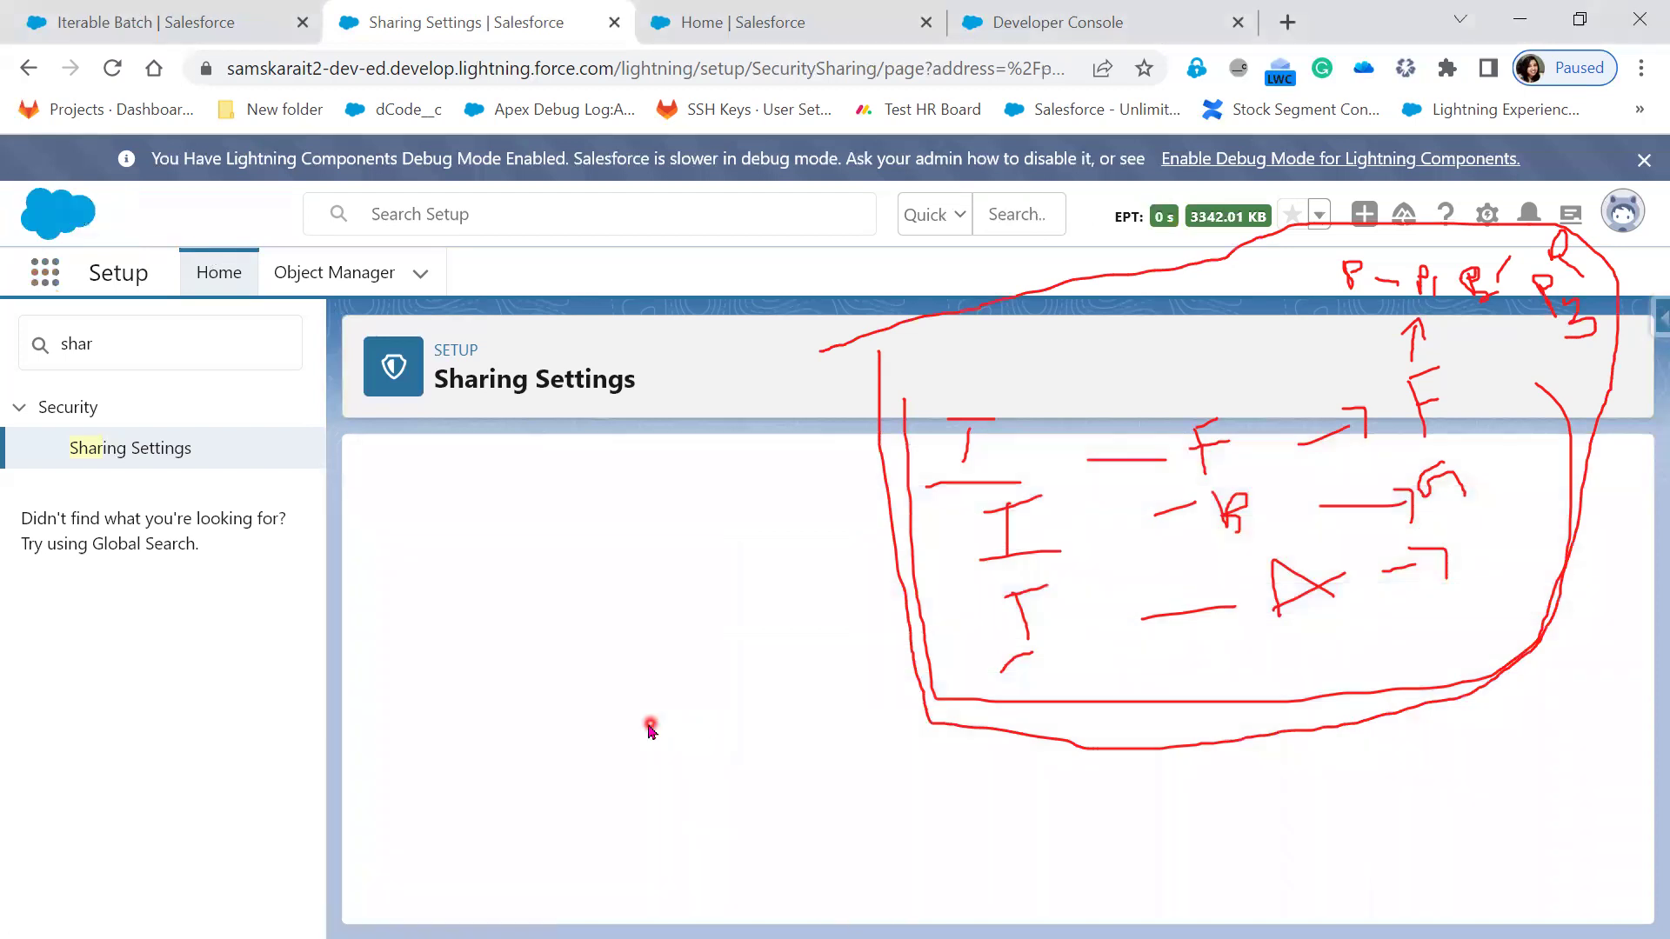
{"action": "left_click", "coordinate": [1324, 599]}
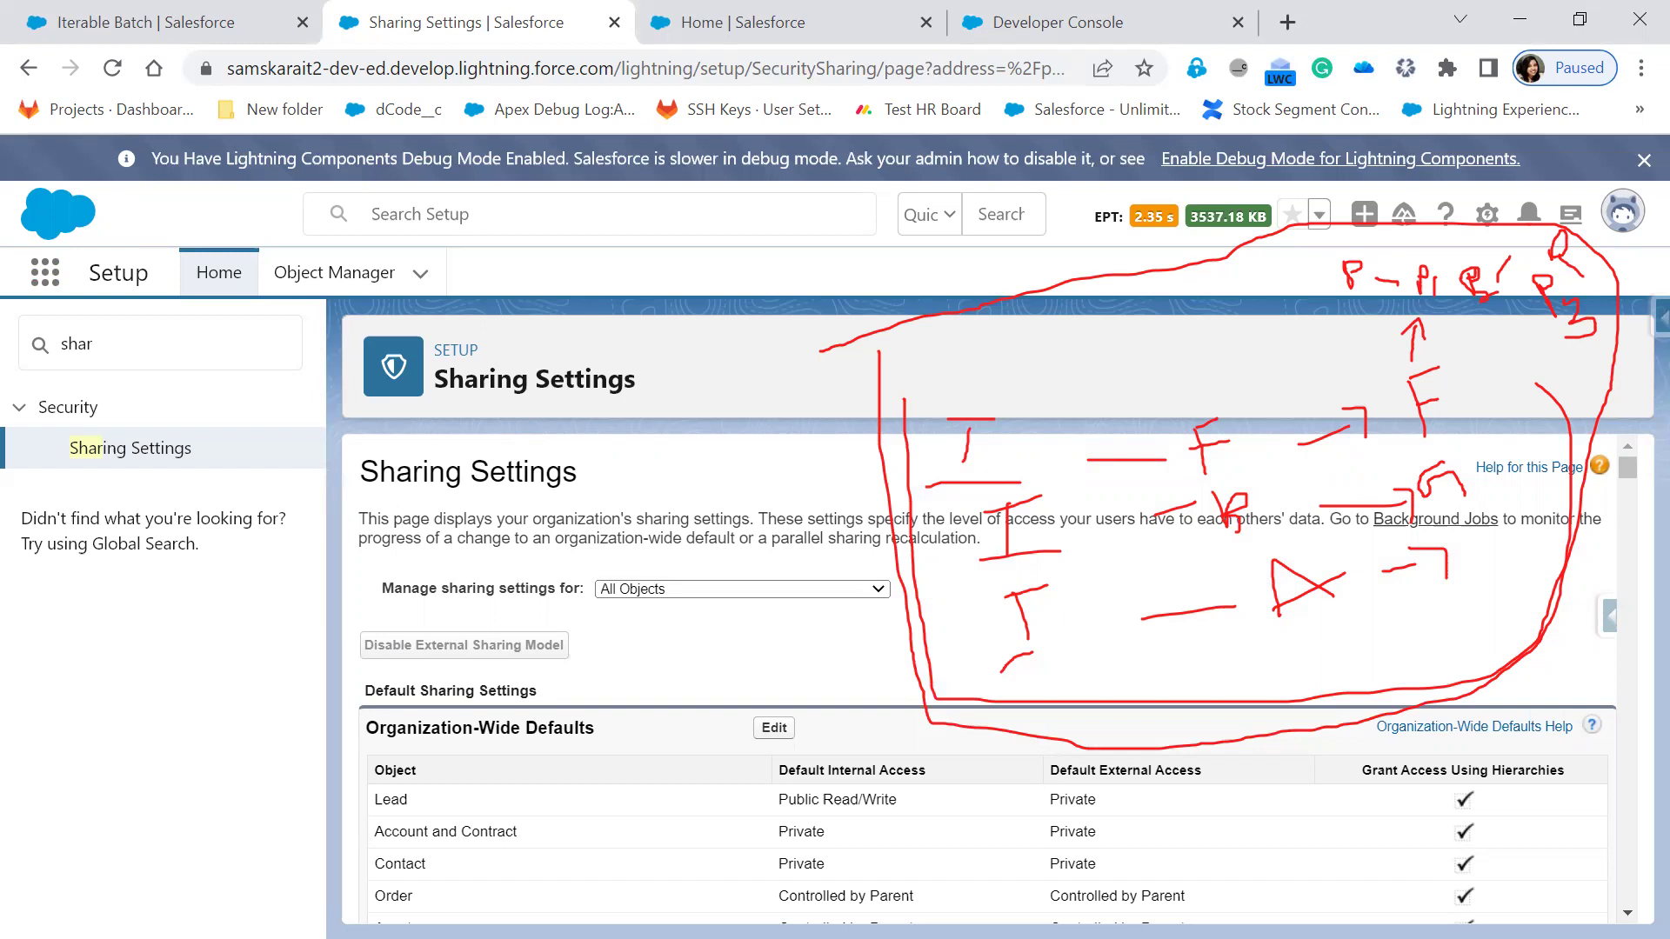
{"action": "key", "text": "Escape"}
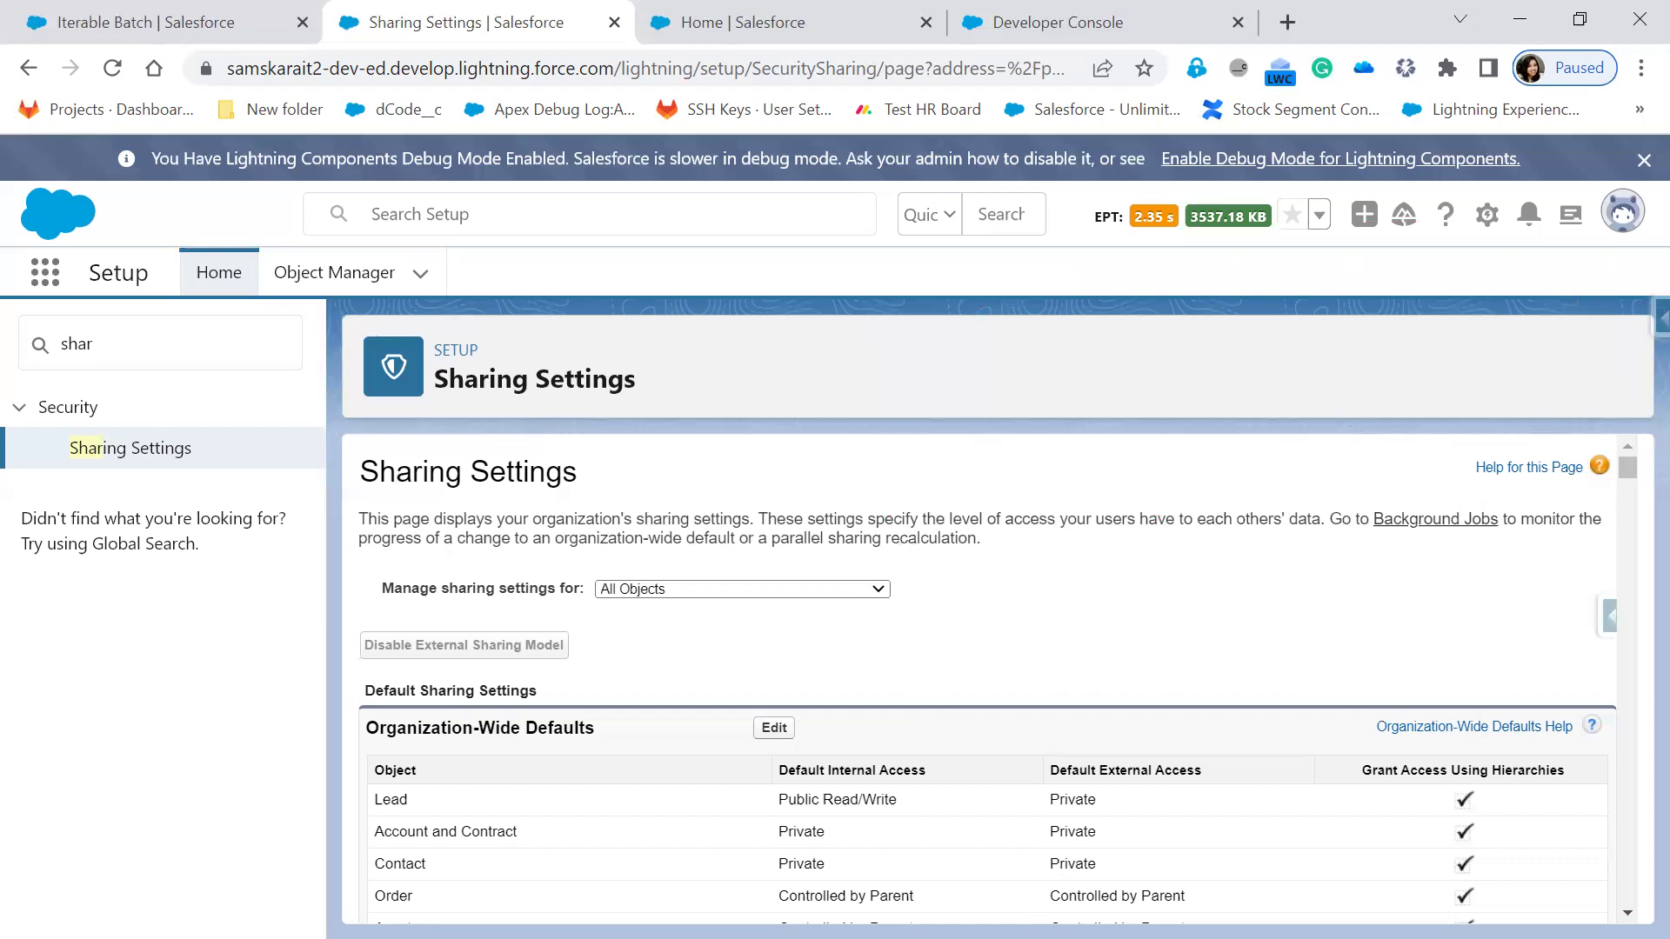
Step: Switch to the PowerPoint slide show at the Triggers Events slide on After Insert
{"action": "key", "text": "alt+Tab"}
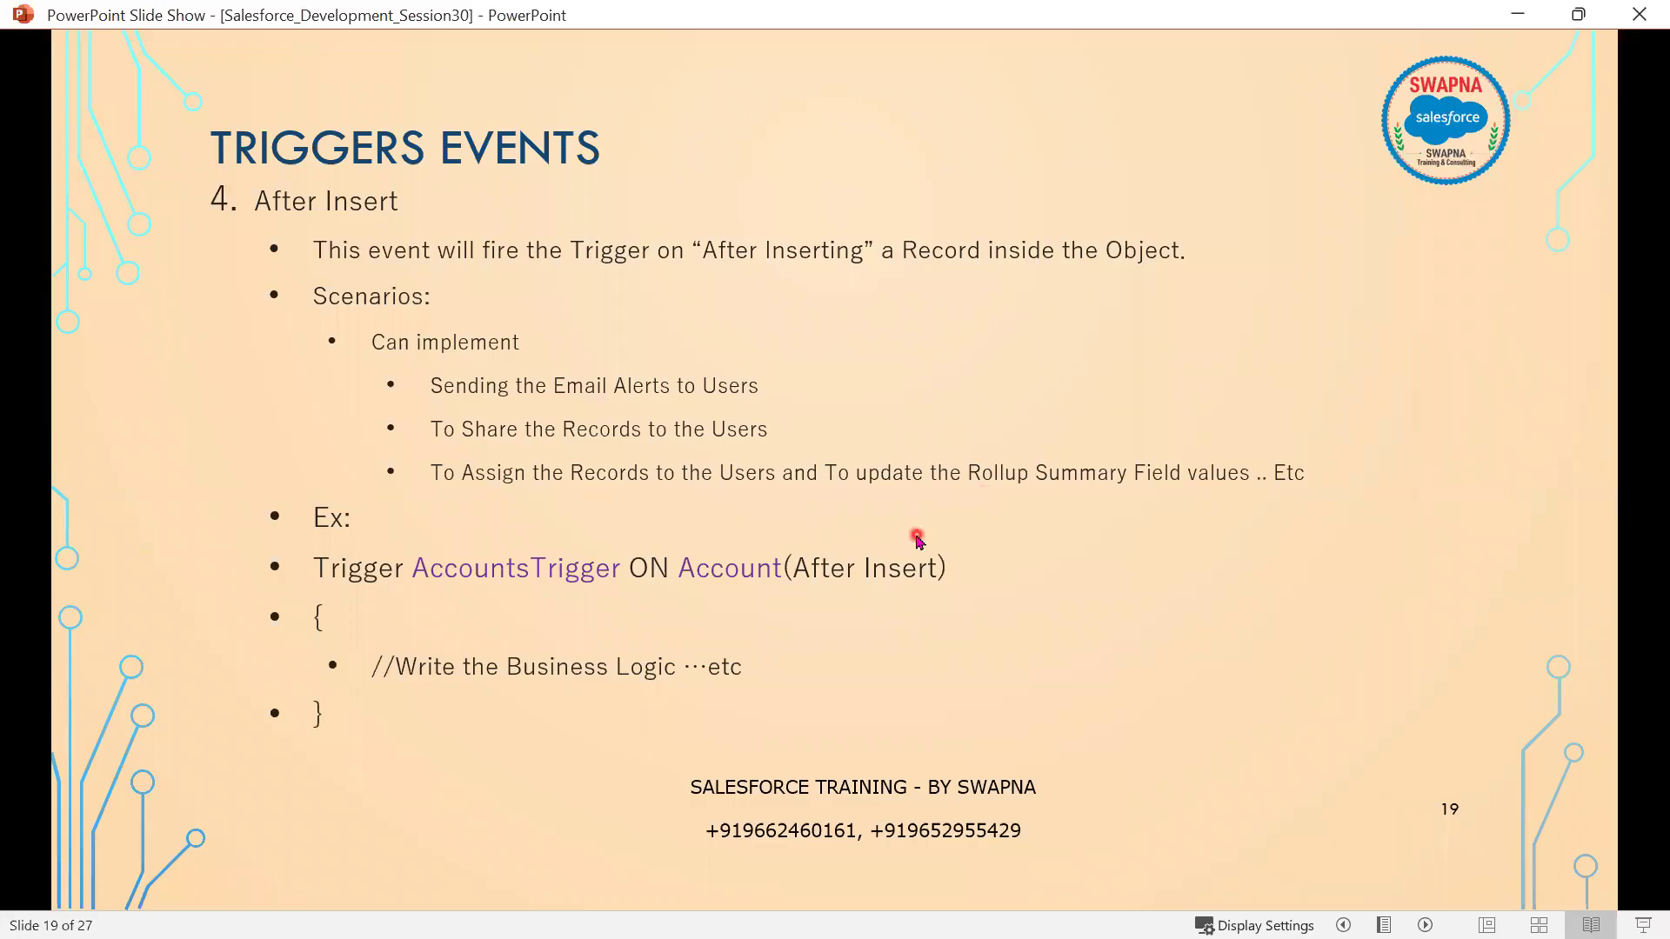